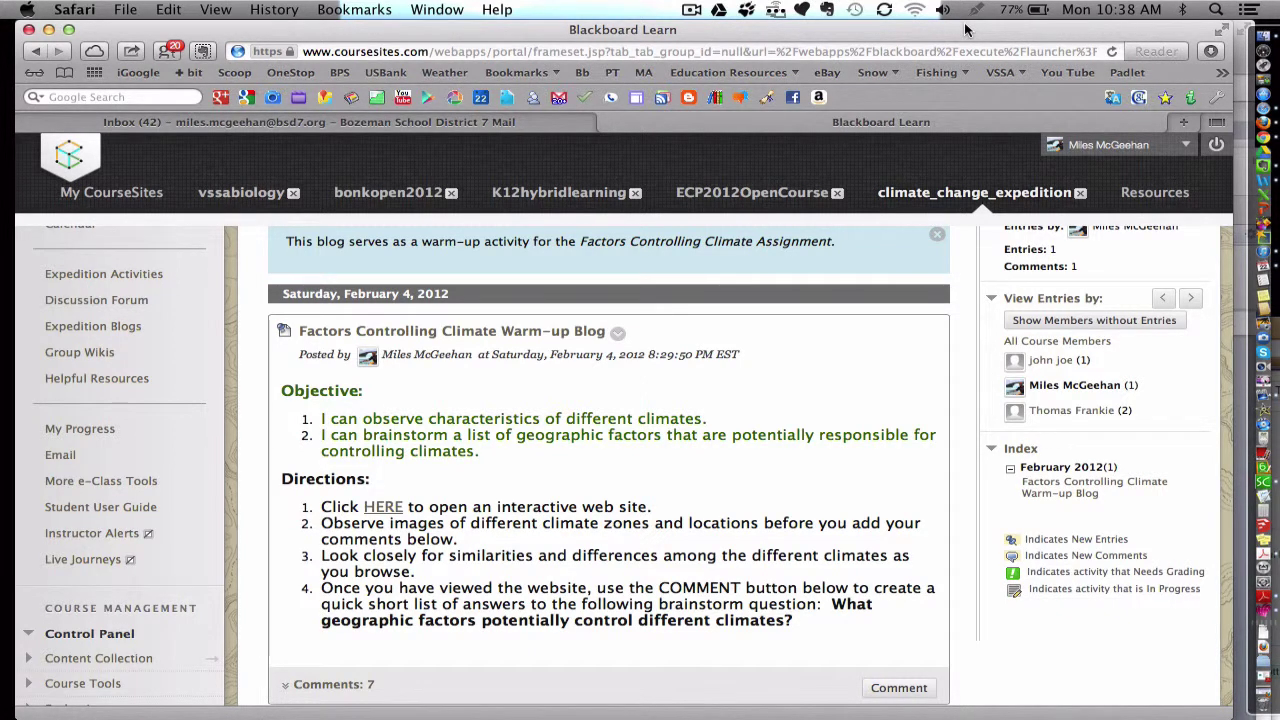
# Step: Open the interactive climate zone site linked in the blog directions and view the Marine west coast photograph
pyautogui.press('super+shift+2')
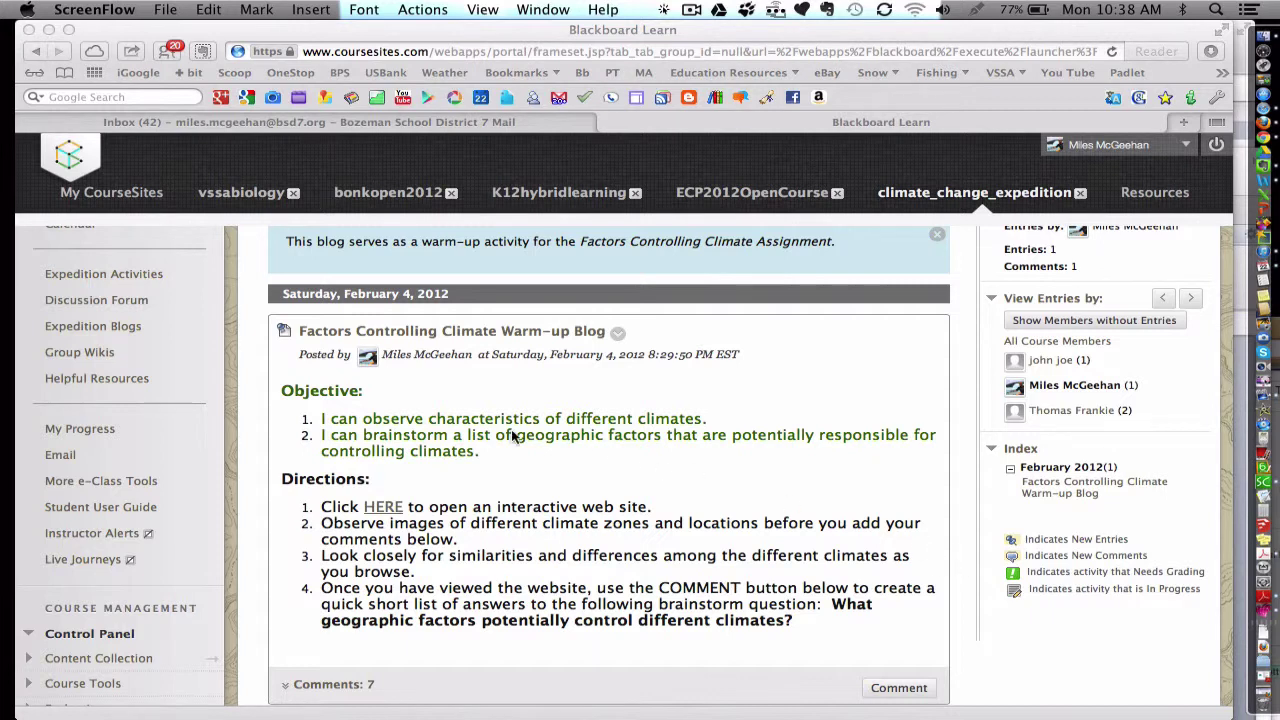
pyautogui.click(386, 509)
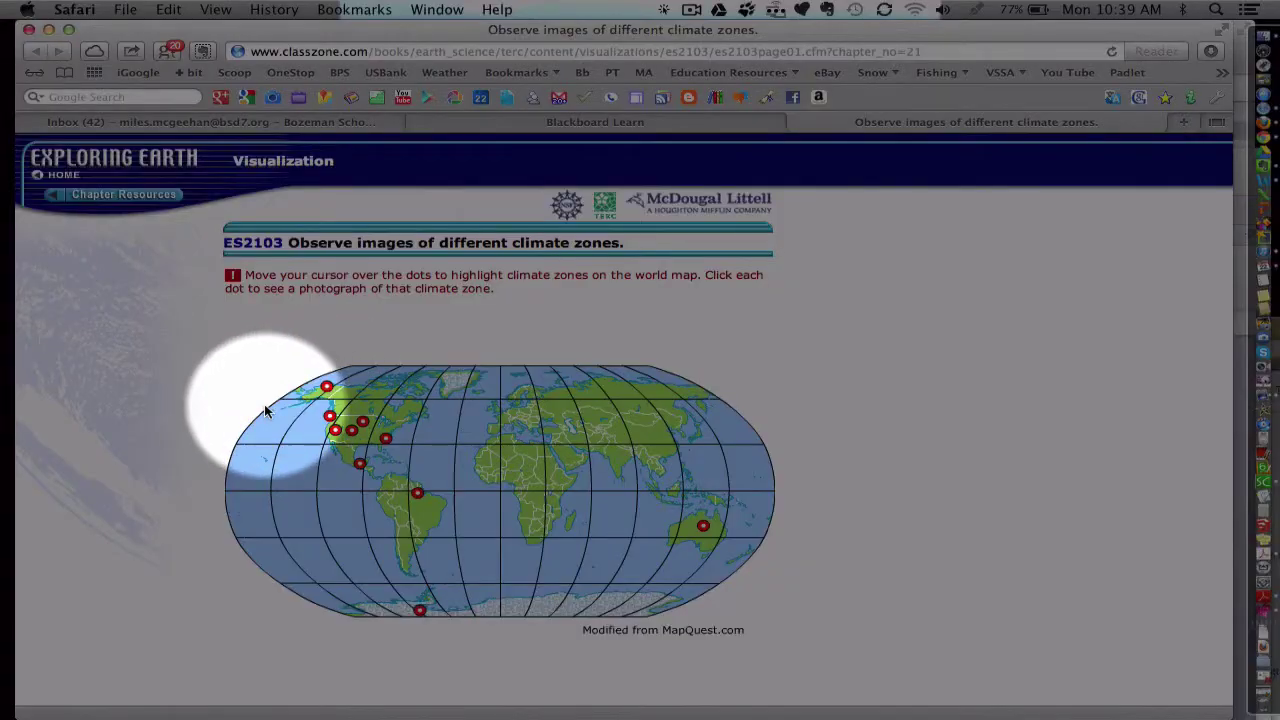
pyautogui.moveTo(333, 428)
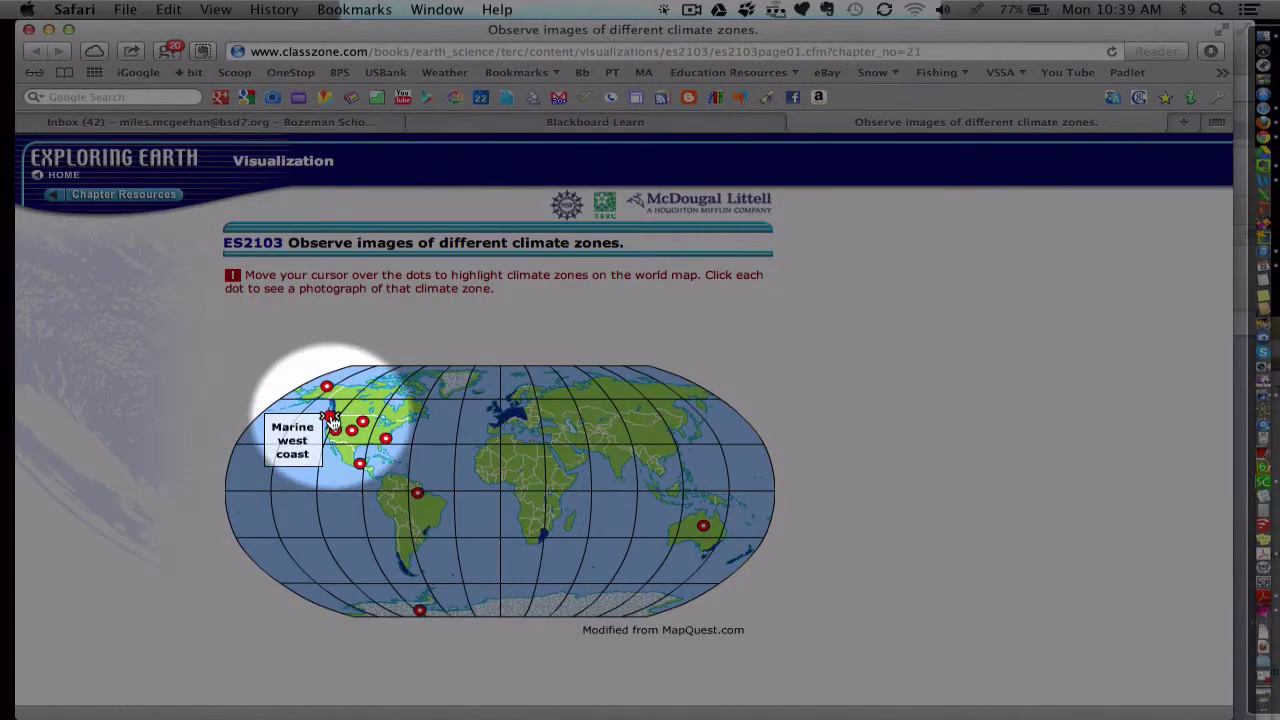
pyautogui.click(332, 419)
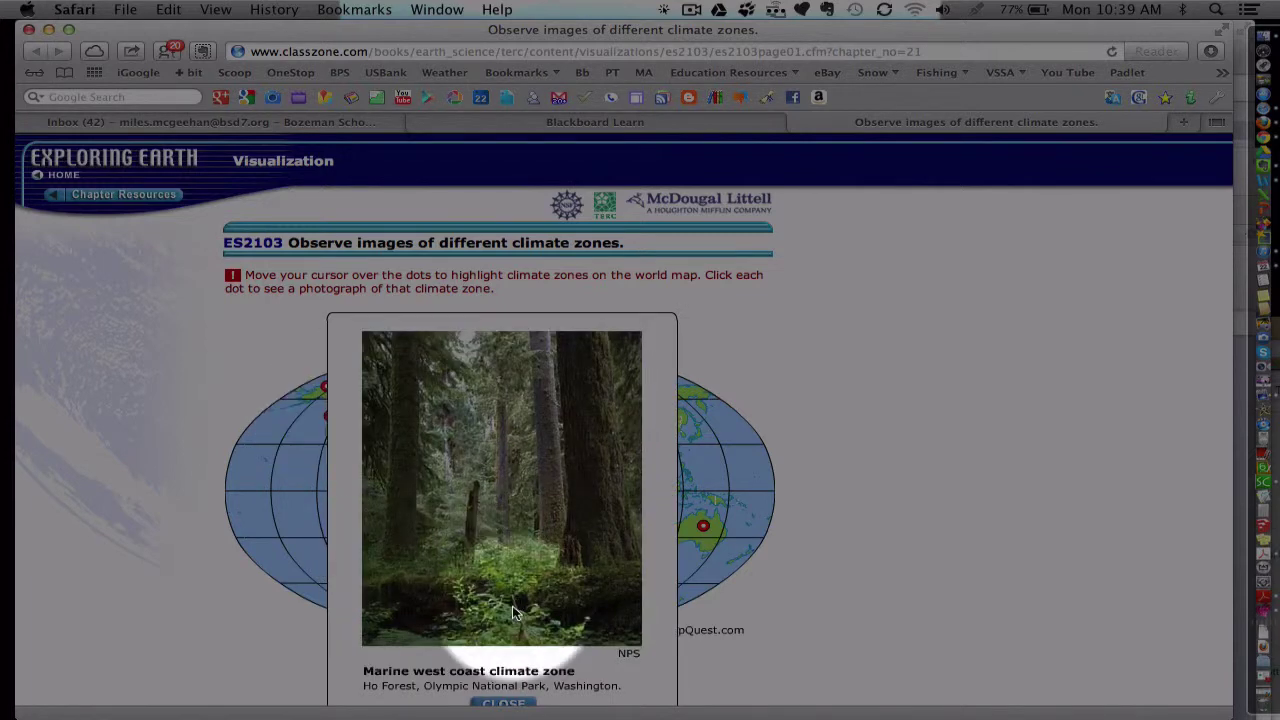
pyautogui.scroll(-1, 512, 605)
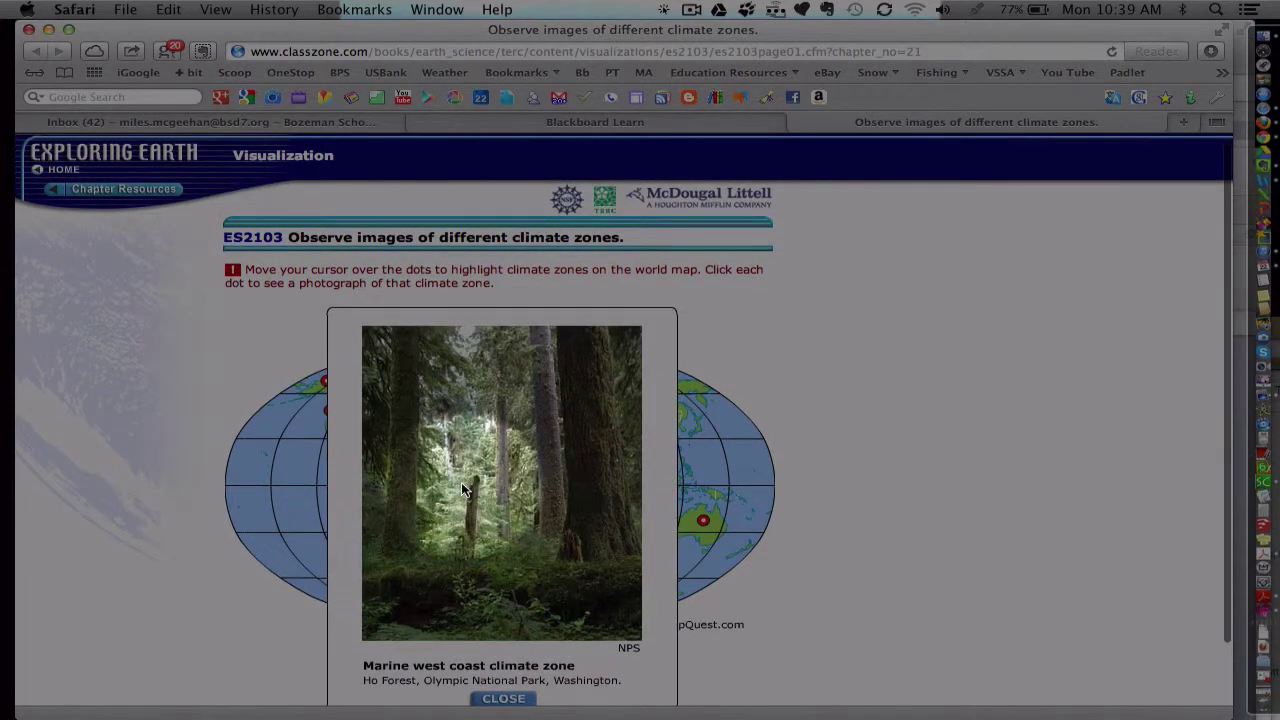
pyautogui.click(501, 700)
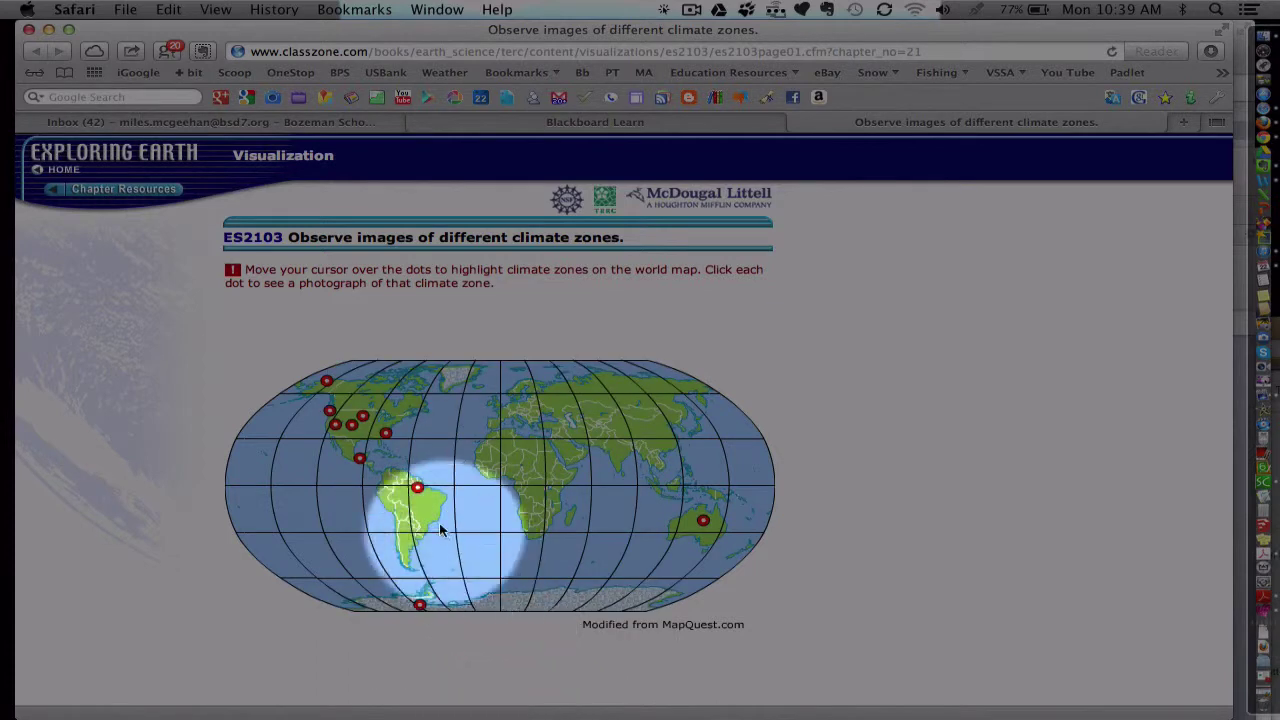
# Step: View the photographs for the northern Brazil and southeastern United States dots on the world map
pyautogui.moveTo(409, 491)
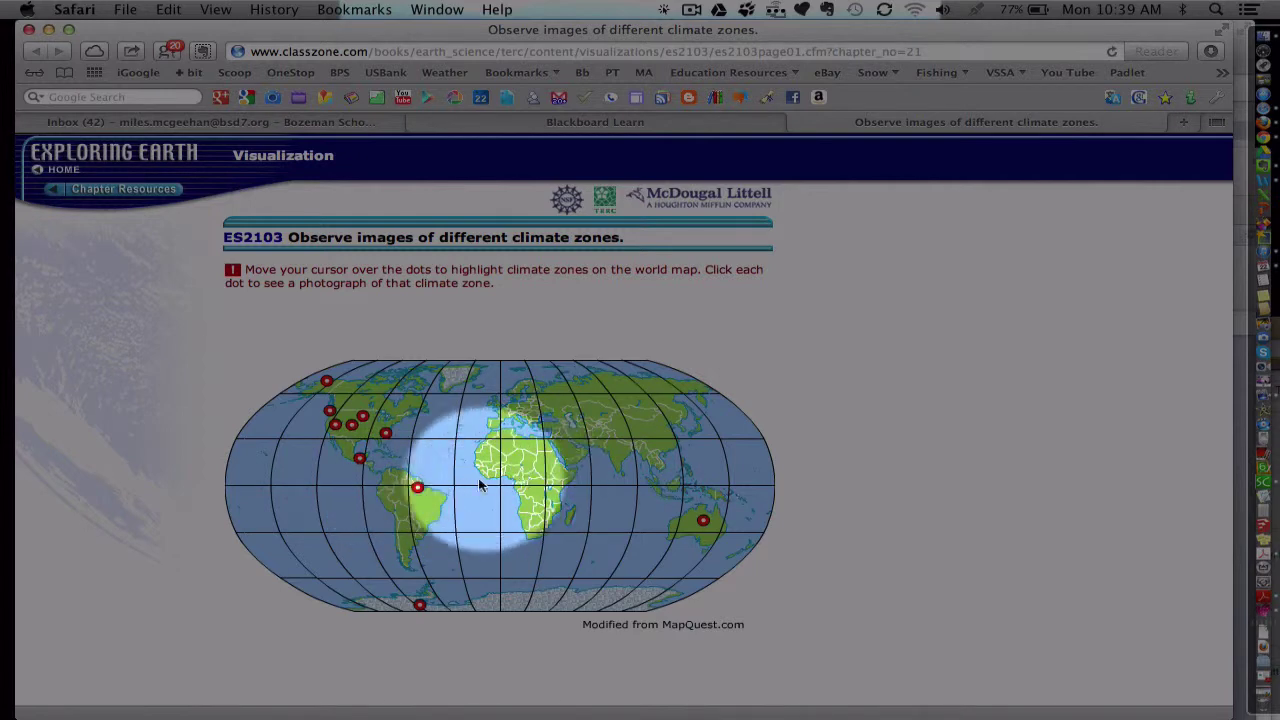
pyautogui.click(412, 487)
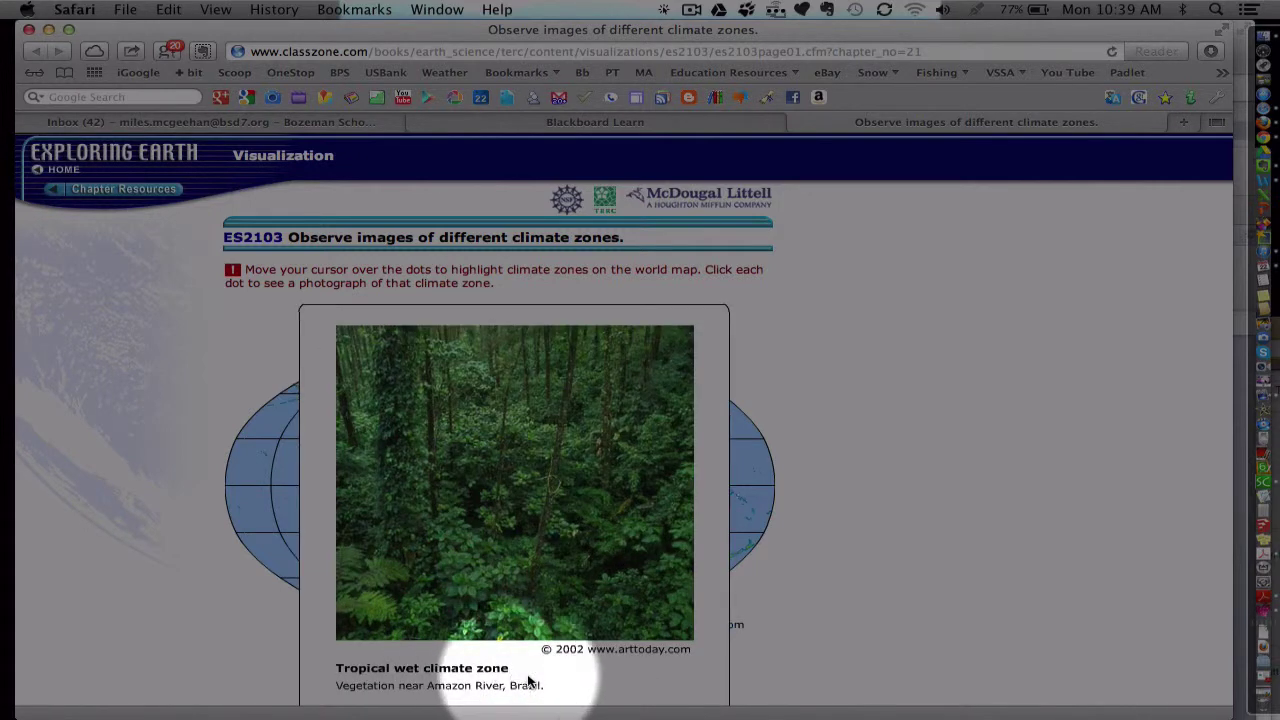
pyautogui.scroll(-2, 537, 683)
pyautogui.click(514, 686)
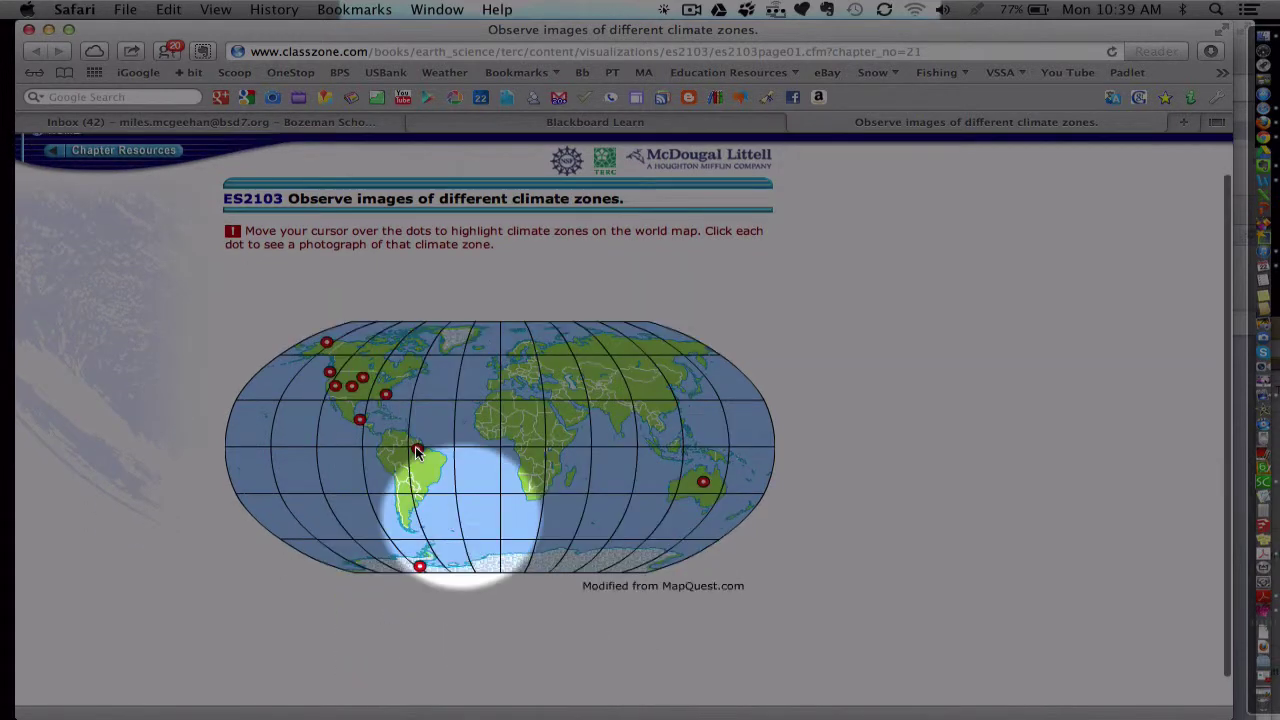
pyautogui.click(385, 395)
pyautogui.click(500, 610)
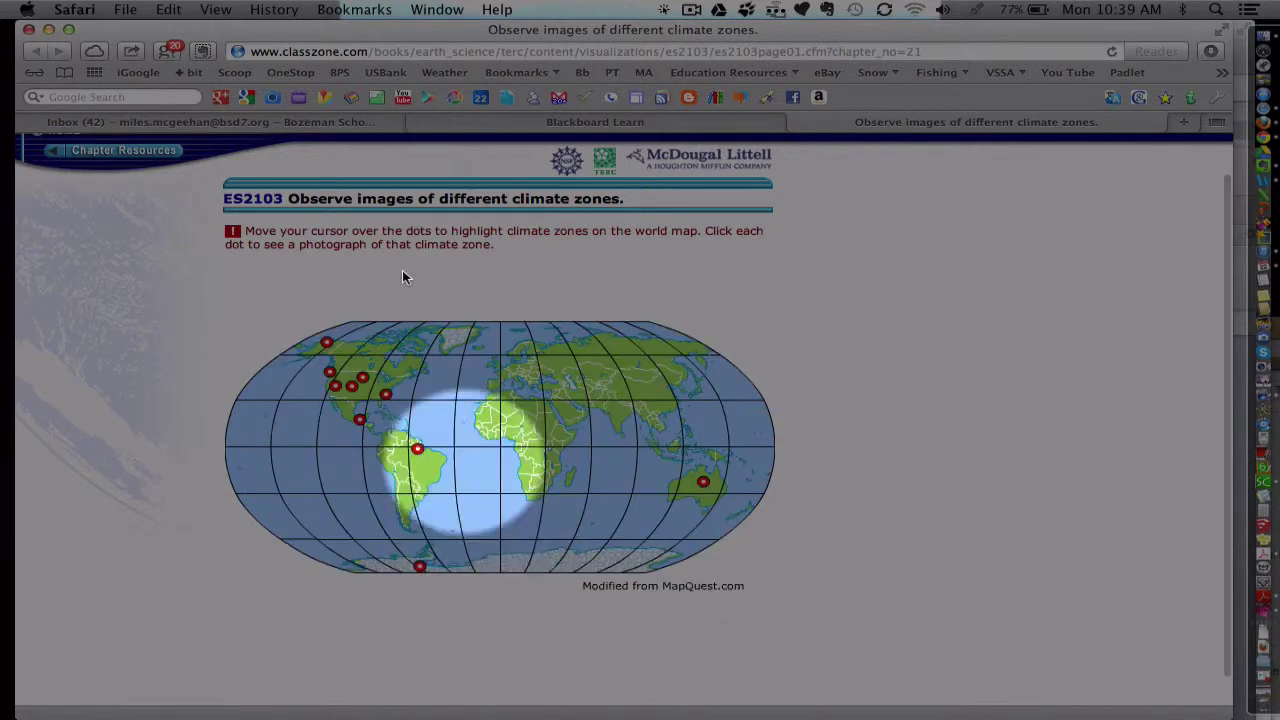
# Step: Return to the Factors Controlling Climate Warm-up Blog and open a blank comment on its entry
pyautogui.click(495, 121)
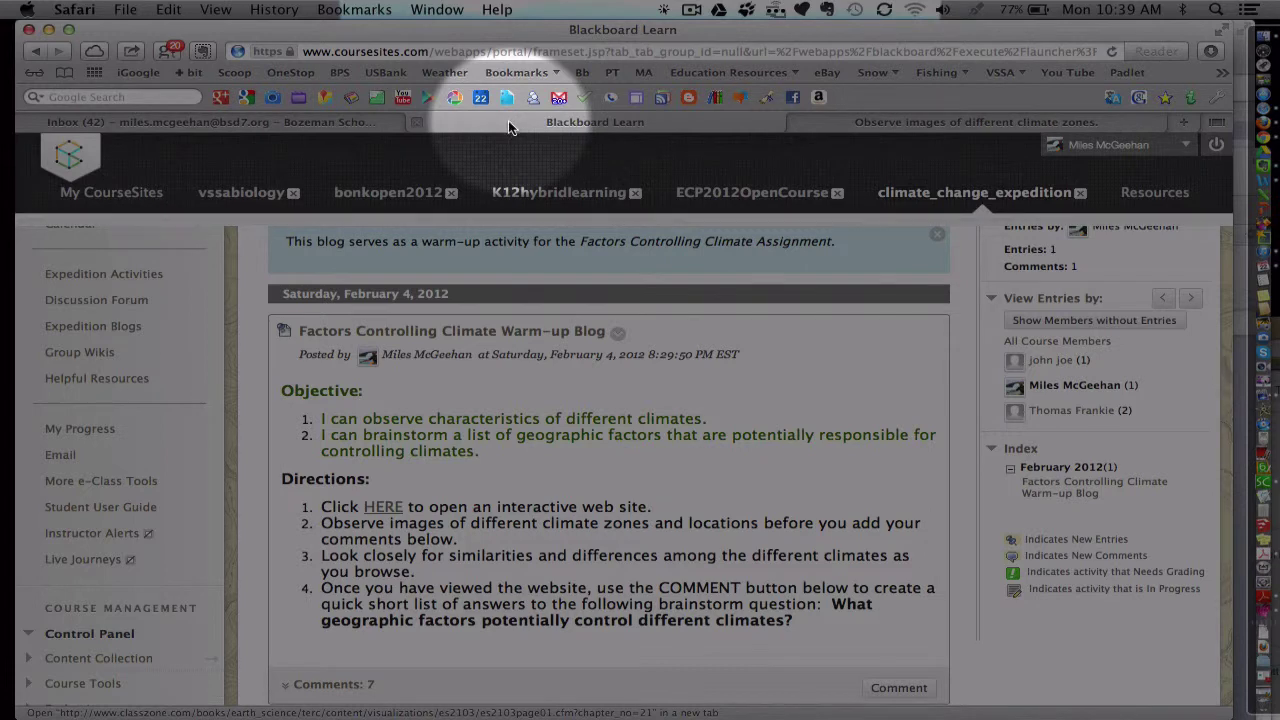
pyautogui.scroll(2, 420, 460)
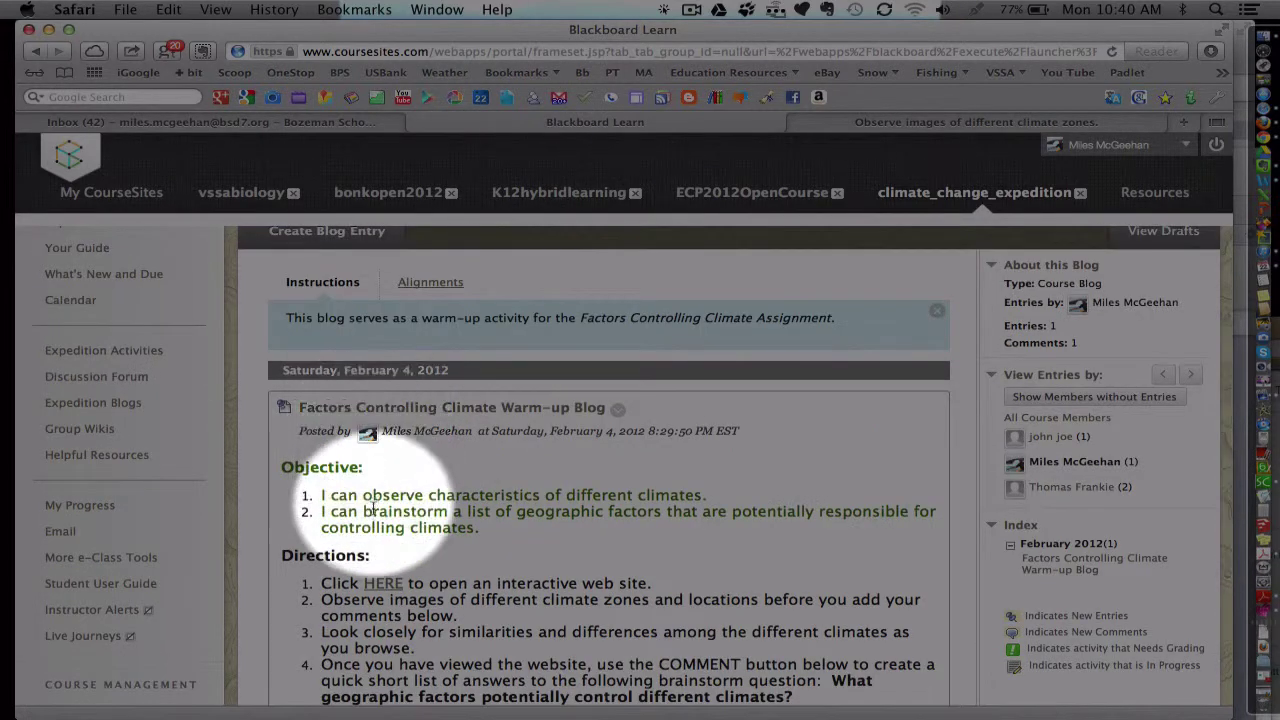
pyautogui.scroll(-3, 372, 512)
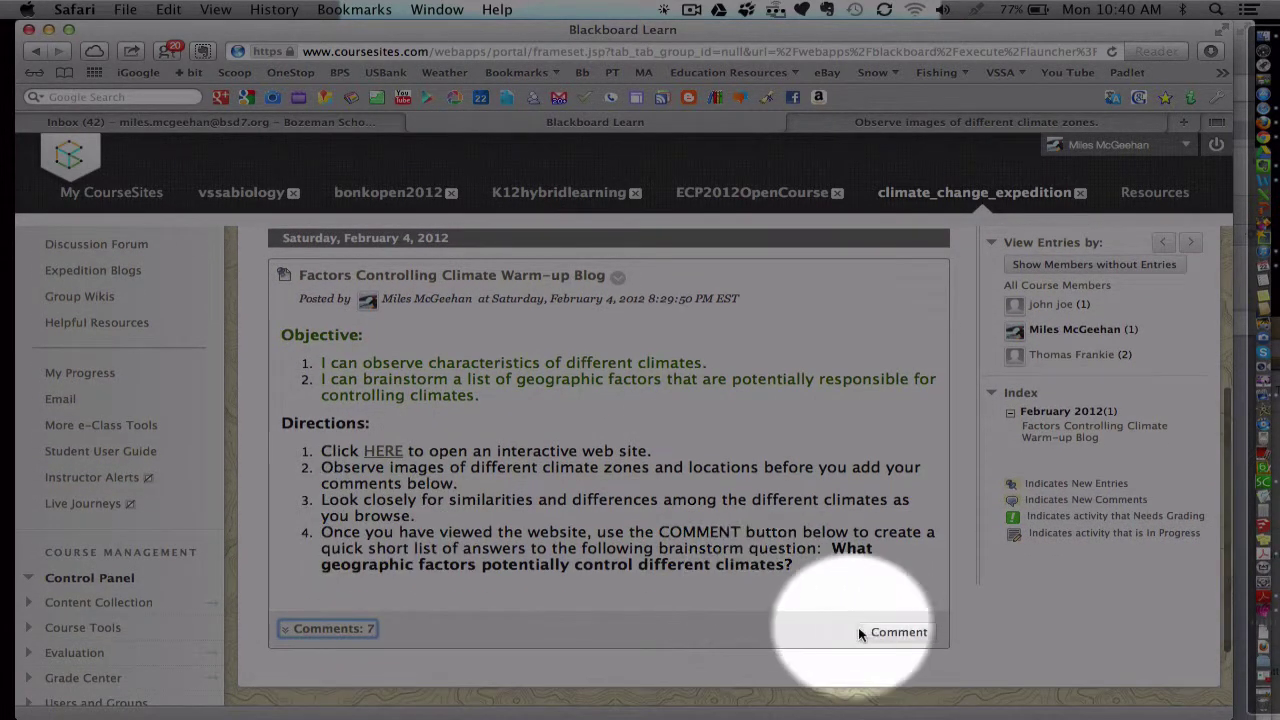
pyautogui.click(866, 632)
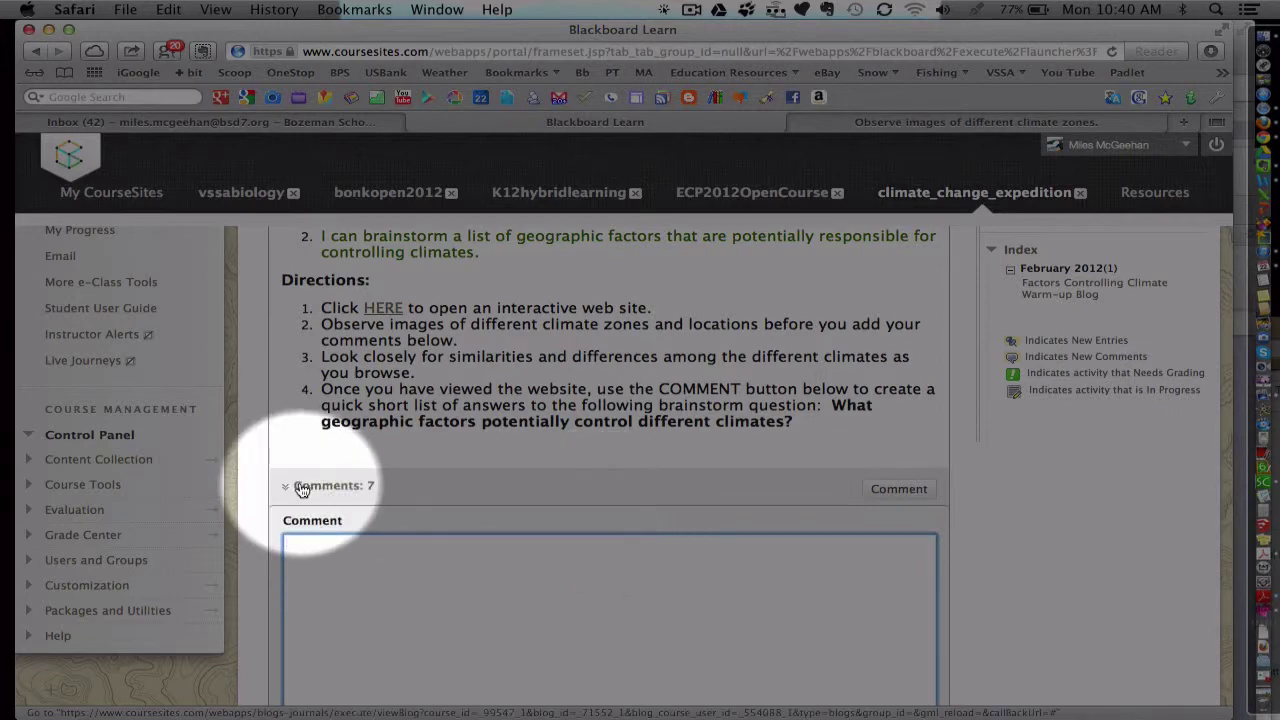
# Step: Expand the existing comments on the warm-up entry and review them against the brainstorm directions
pyautogui.click(355, 488)
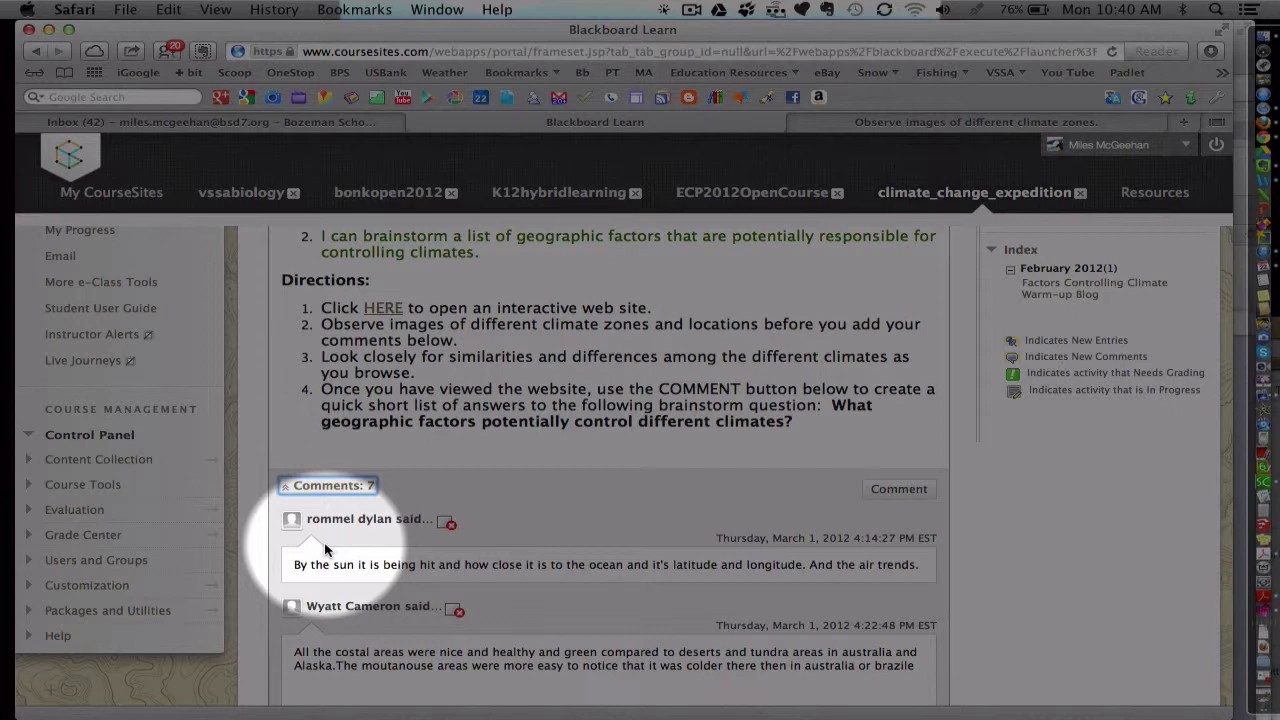
pyautogui.scroll(2, 327, 540)
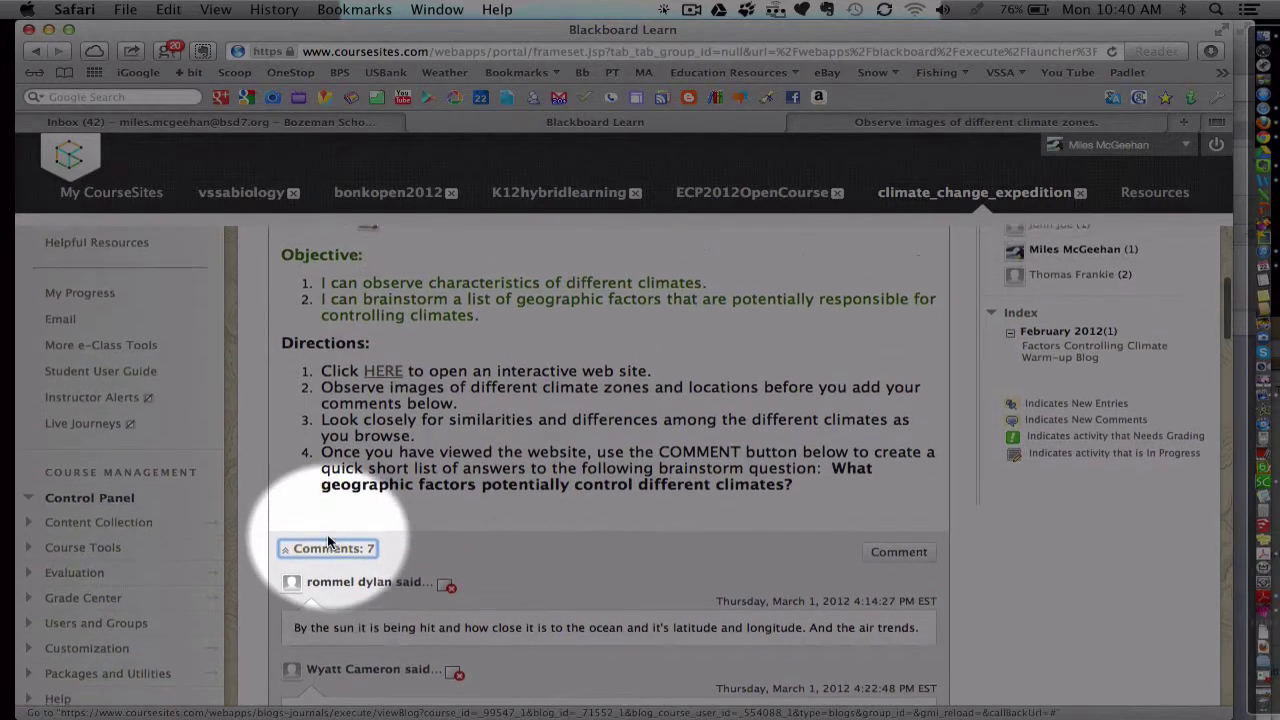
pyautogui.scroll(3, 327, 540)
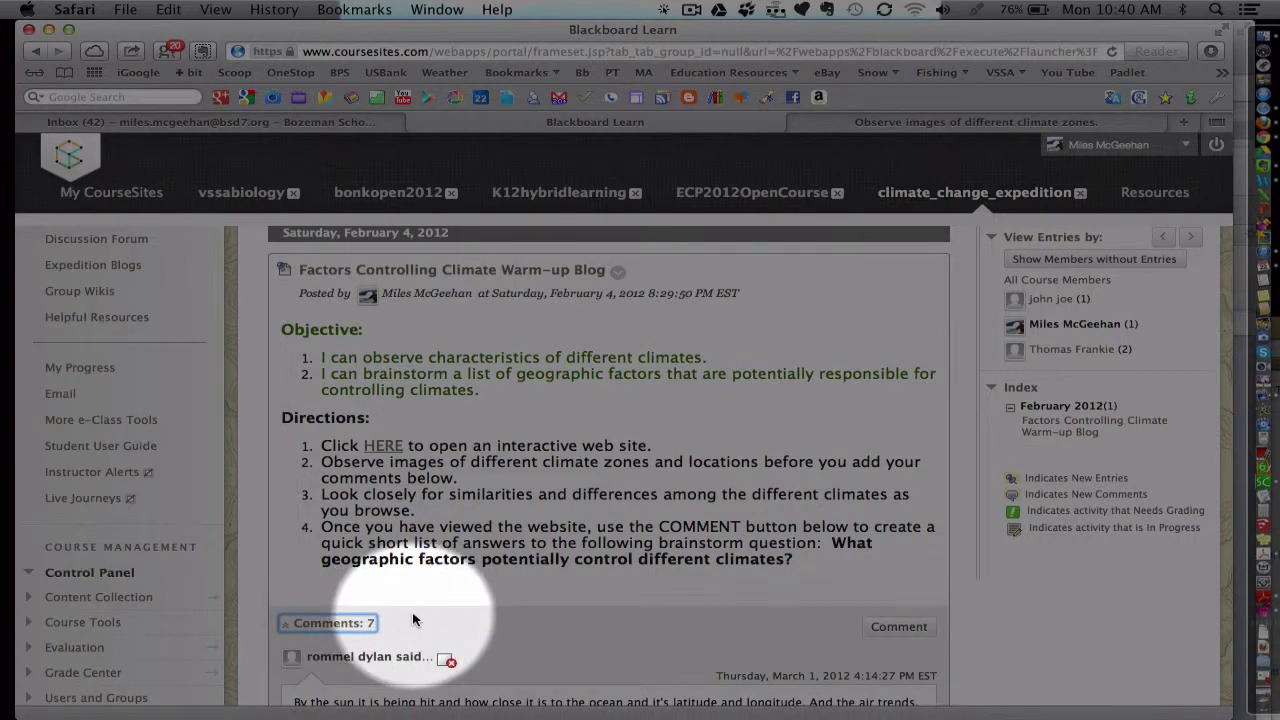
pyautogui.scroll(1, 415, 620)
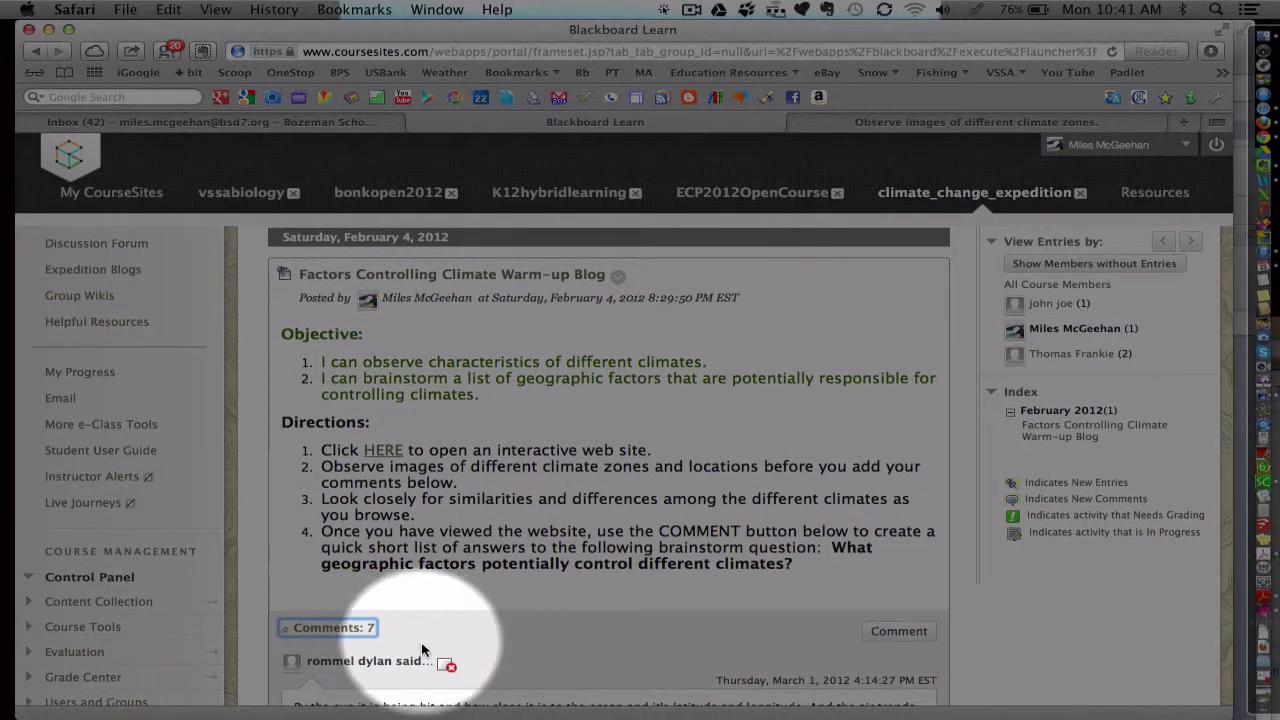
pyautogui.scroll(1, 744, 541)
pyautogui.scroll(1, 744, 541)
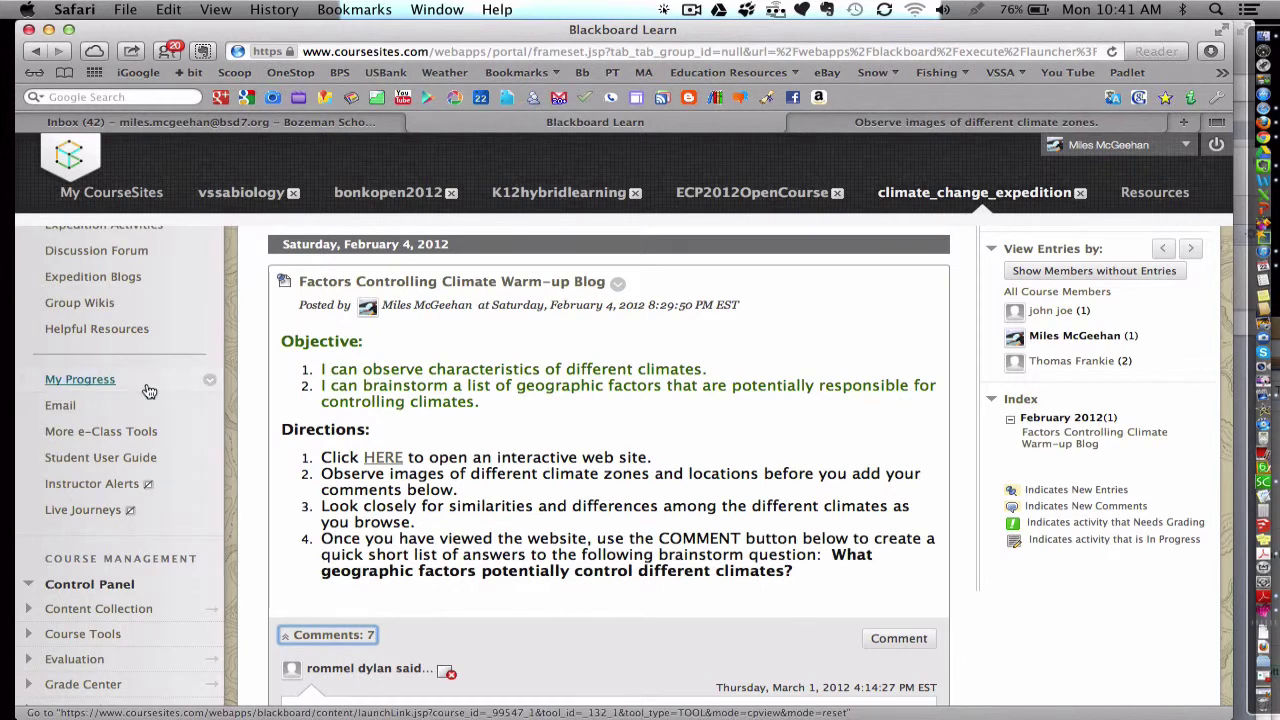
# Step: Open the Presidential Questions Blog from the Expedition Blogs and read its instructions and question list
pyautogui.scroll(1, 125, 395)
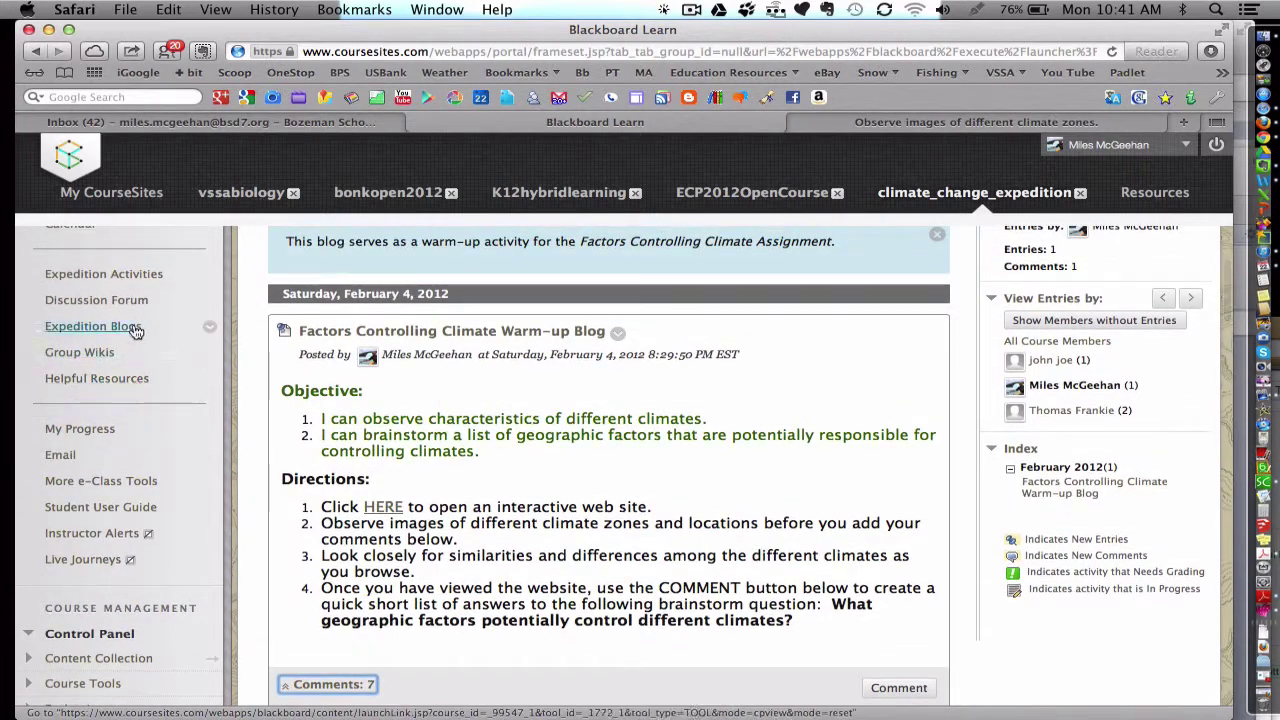
pyautogui.click(122, 330)
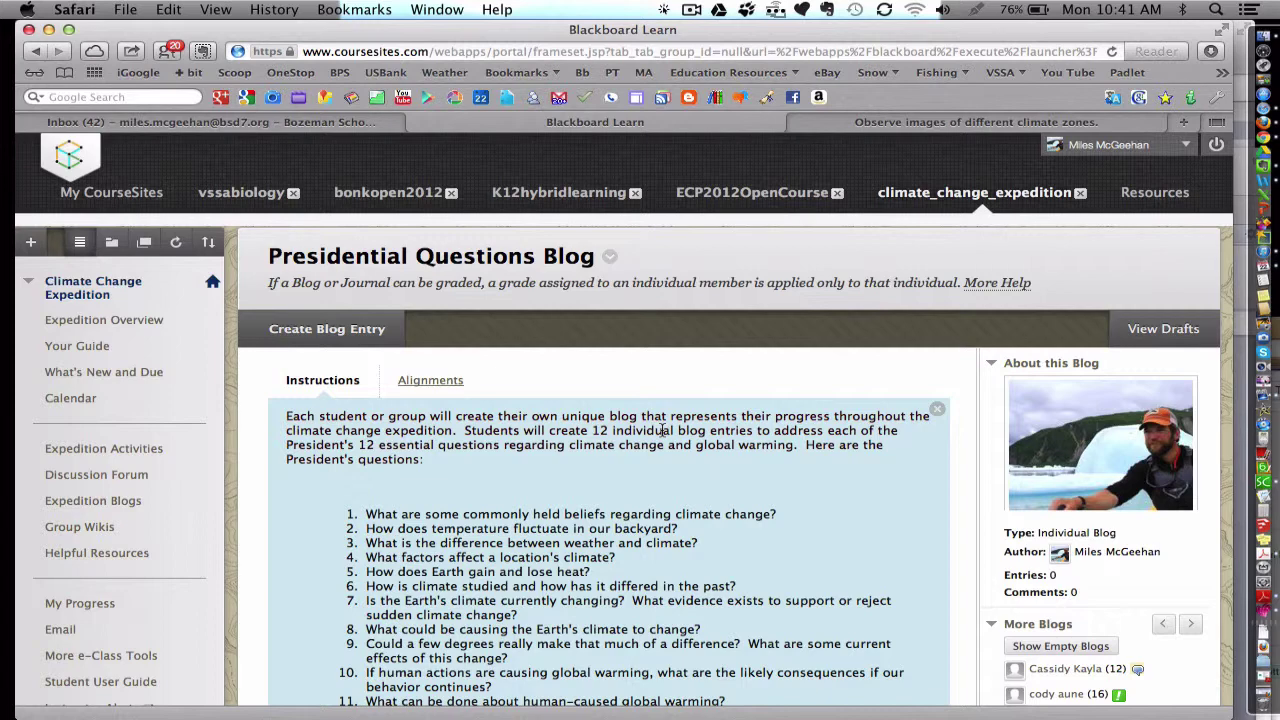
pyautogui.scroll(-2, 662, 431)
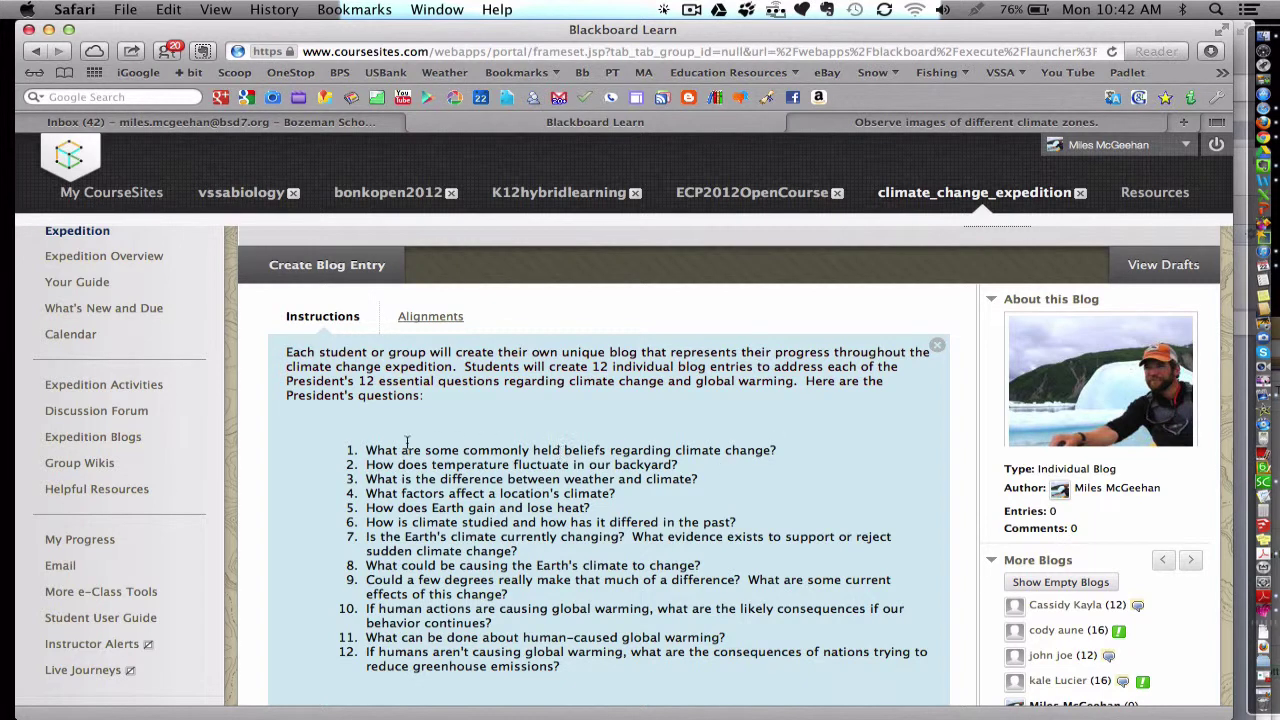
pyautogui.scroll(-1, 388, 454)
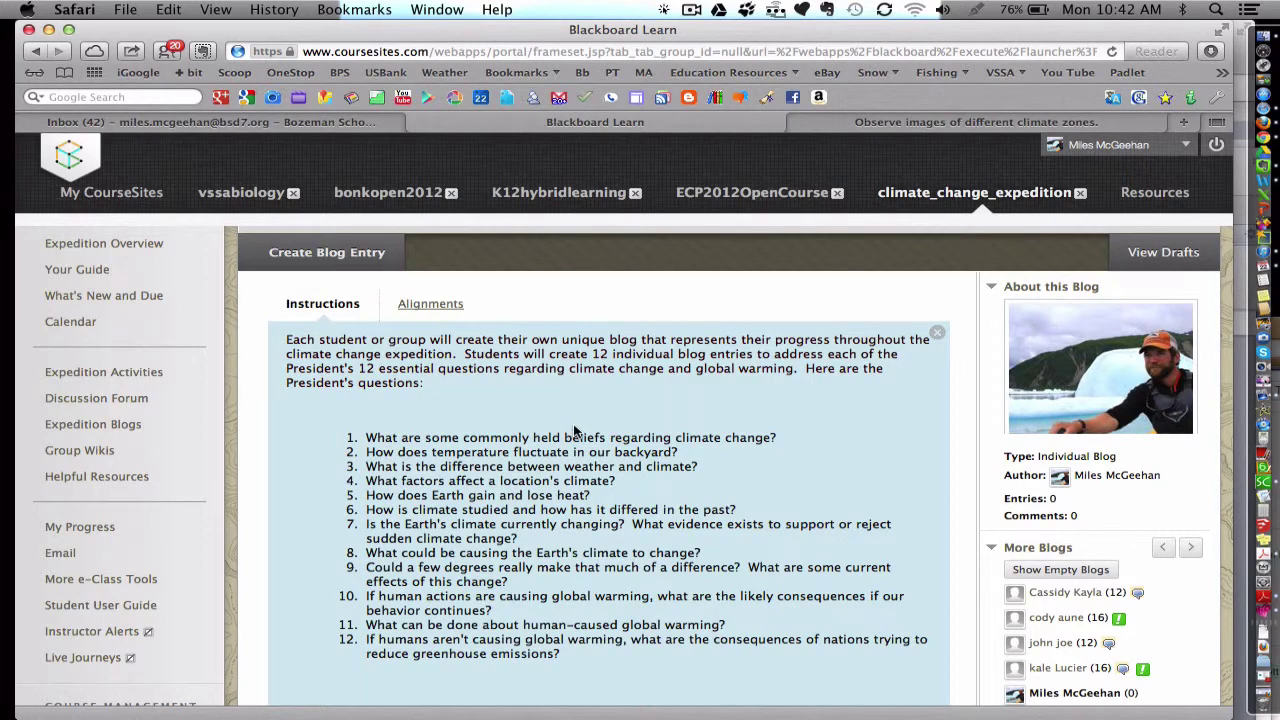
pyautogui.scroll(-1, 574, 430)
pyautogui.scroll(-5, 574, 430)
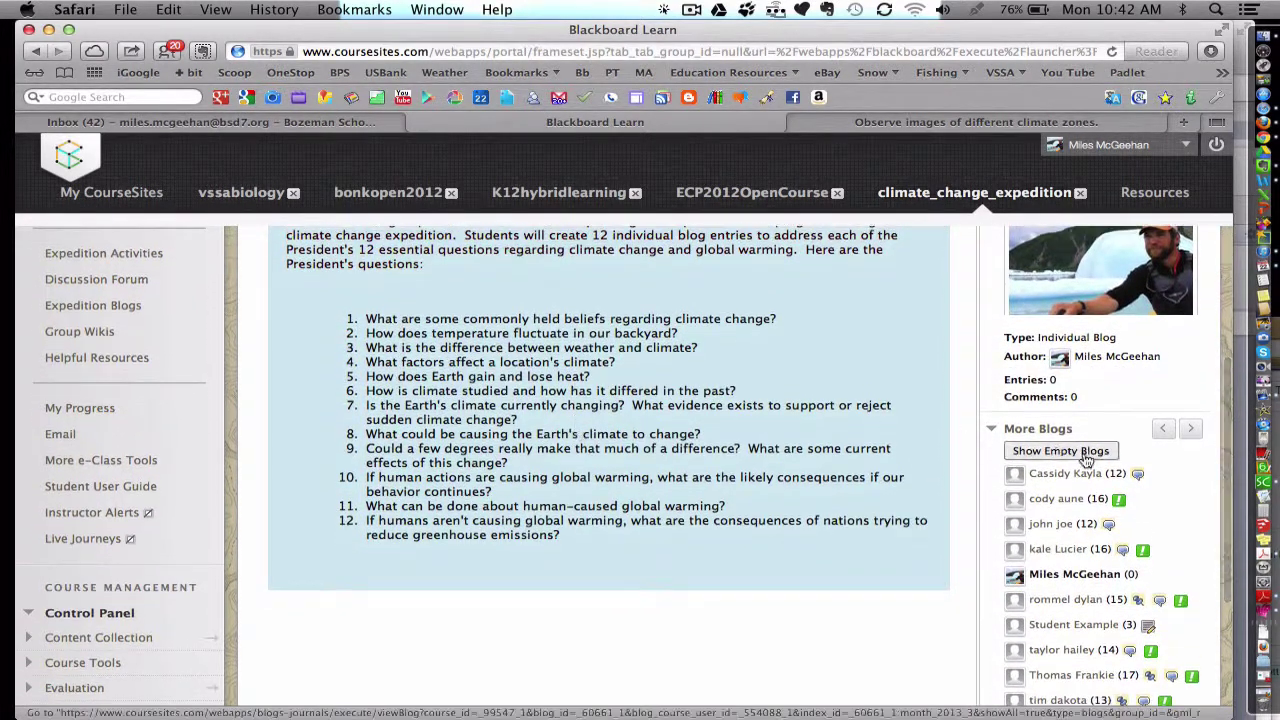
# Step: Look over the list of class members' blogs and open the Student Example blog
pyautogui.scroll(-3, 1077, 481)
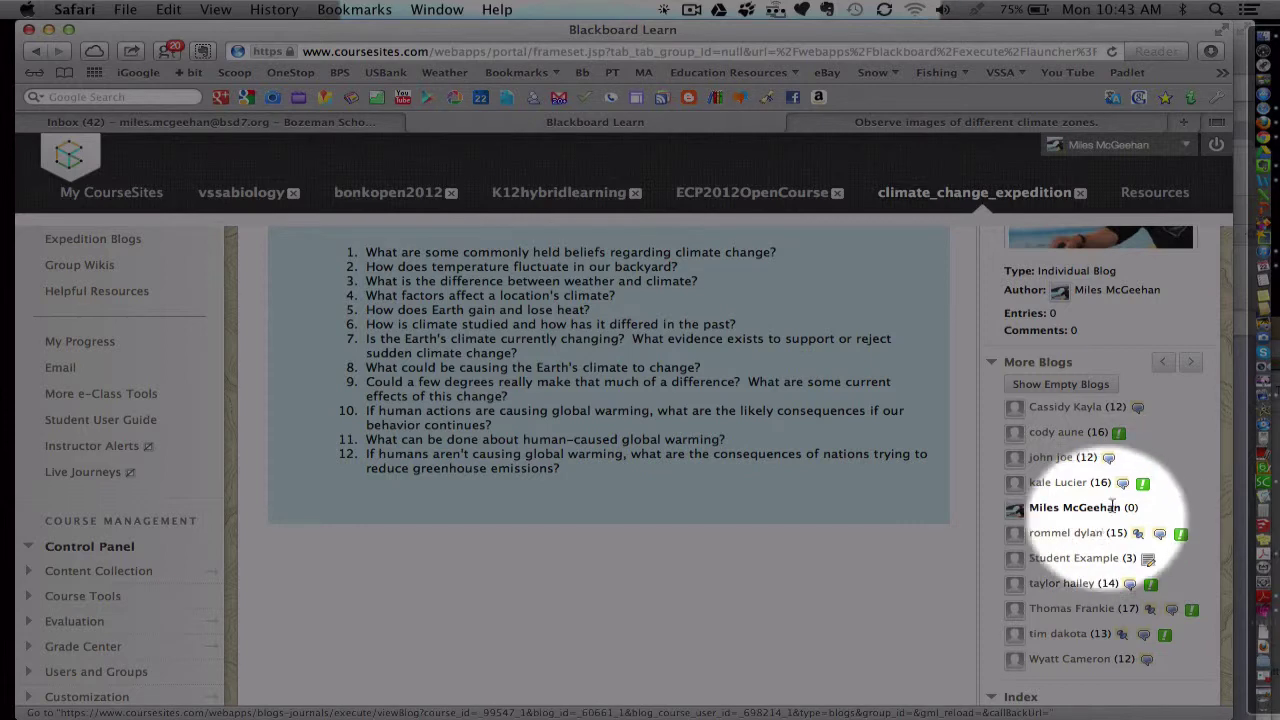
pyautogui.scroll(-2, 1118, 440)
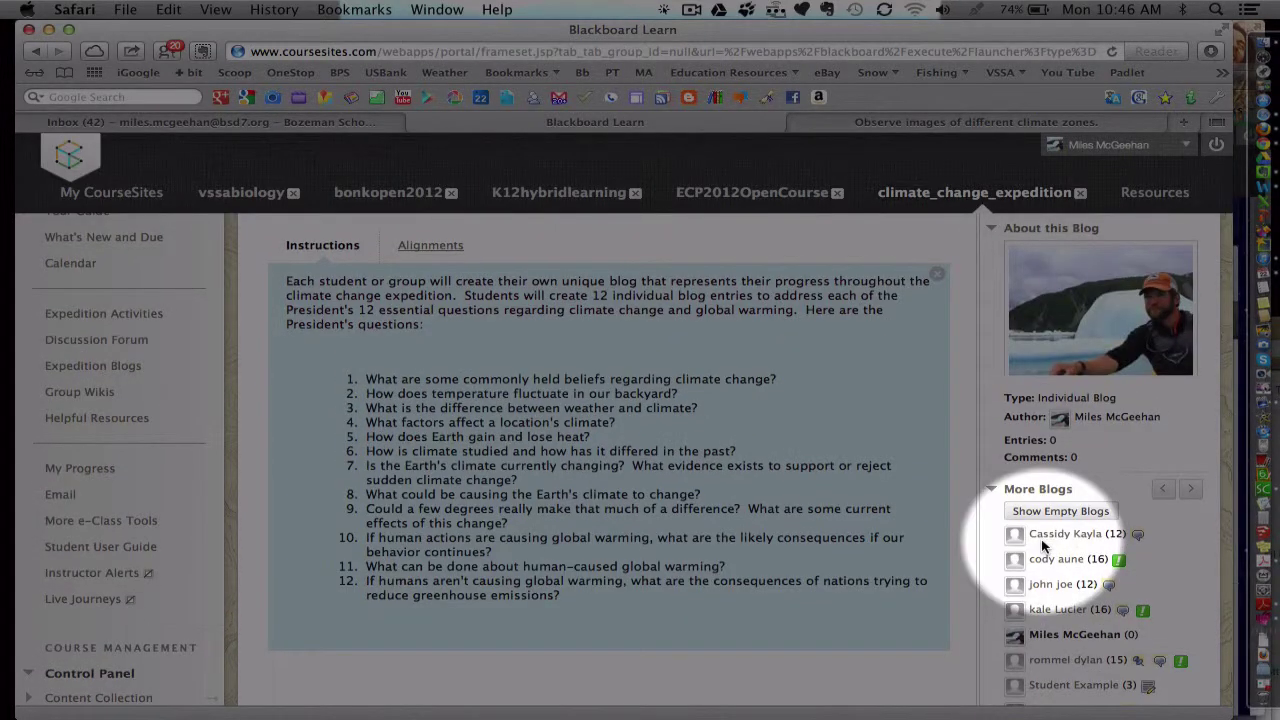
pyautogui.scroll(-1, 1048, 565)
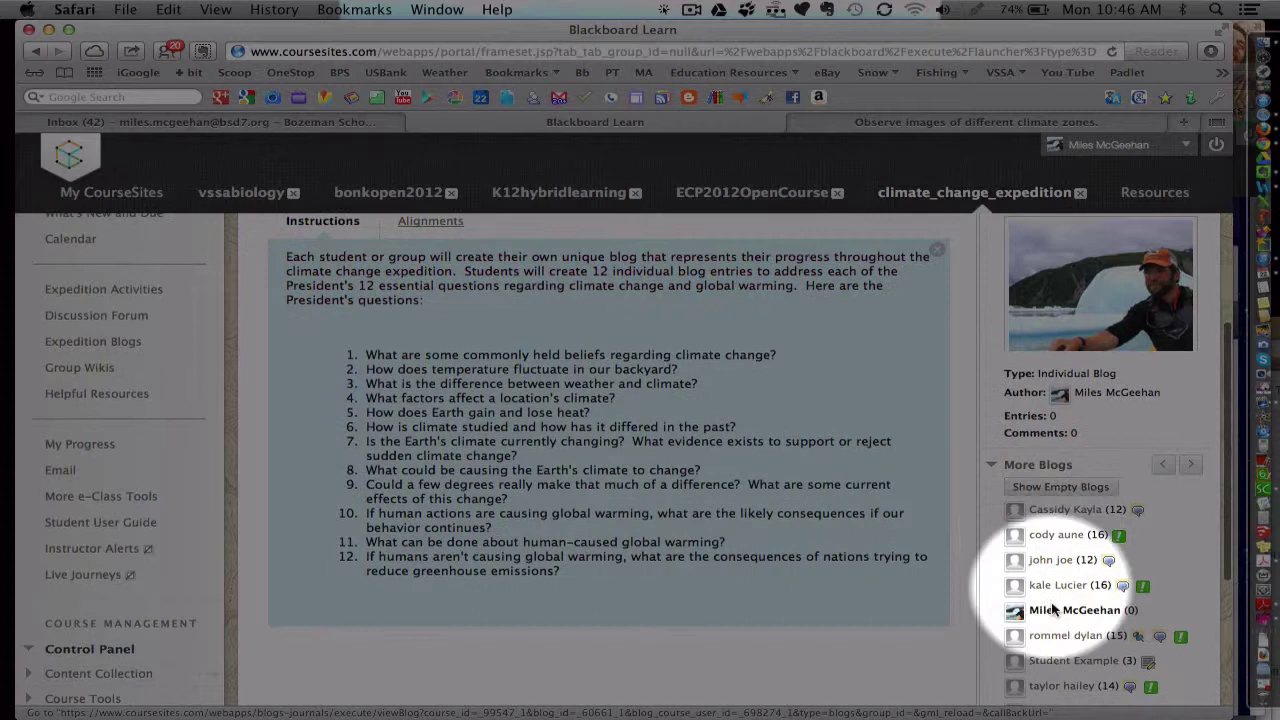
pyautogui.click(1068, 661)
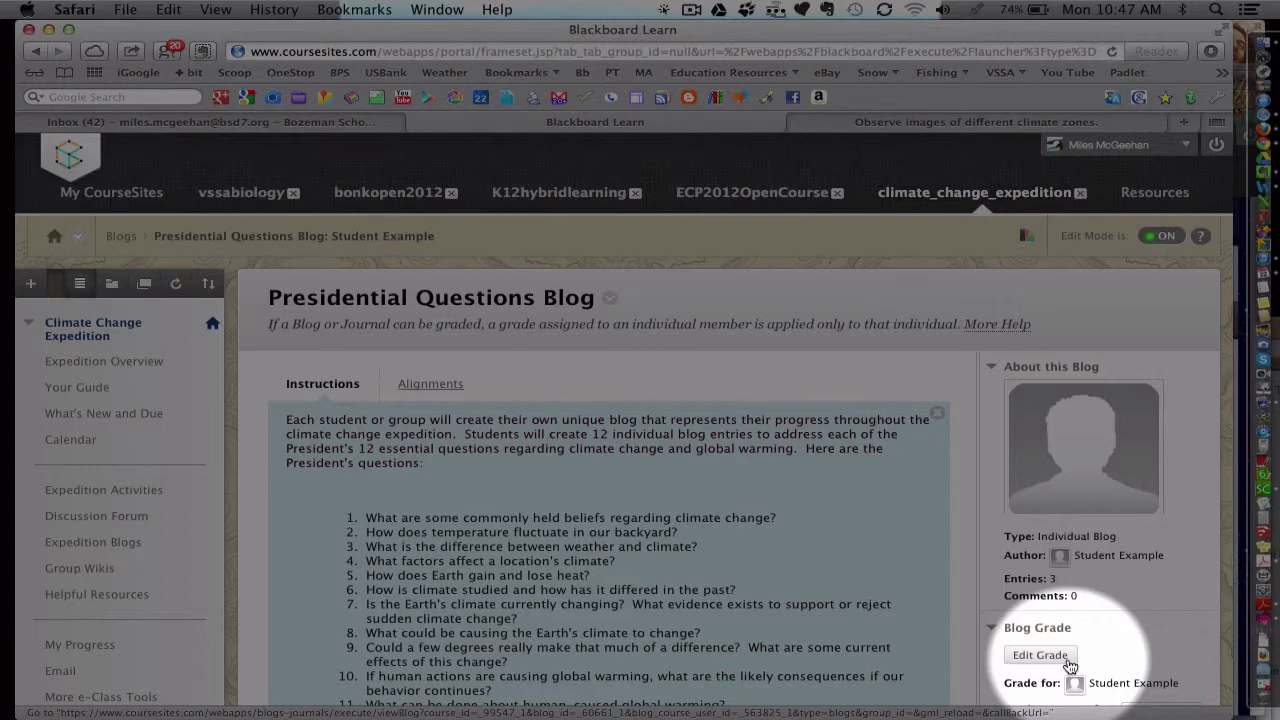
pyautogui.click(1066, 660)
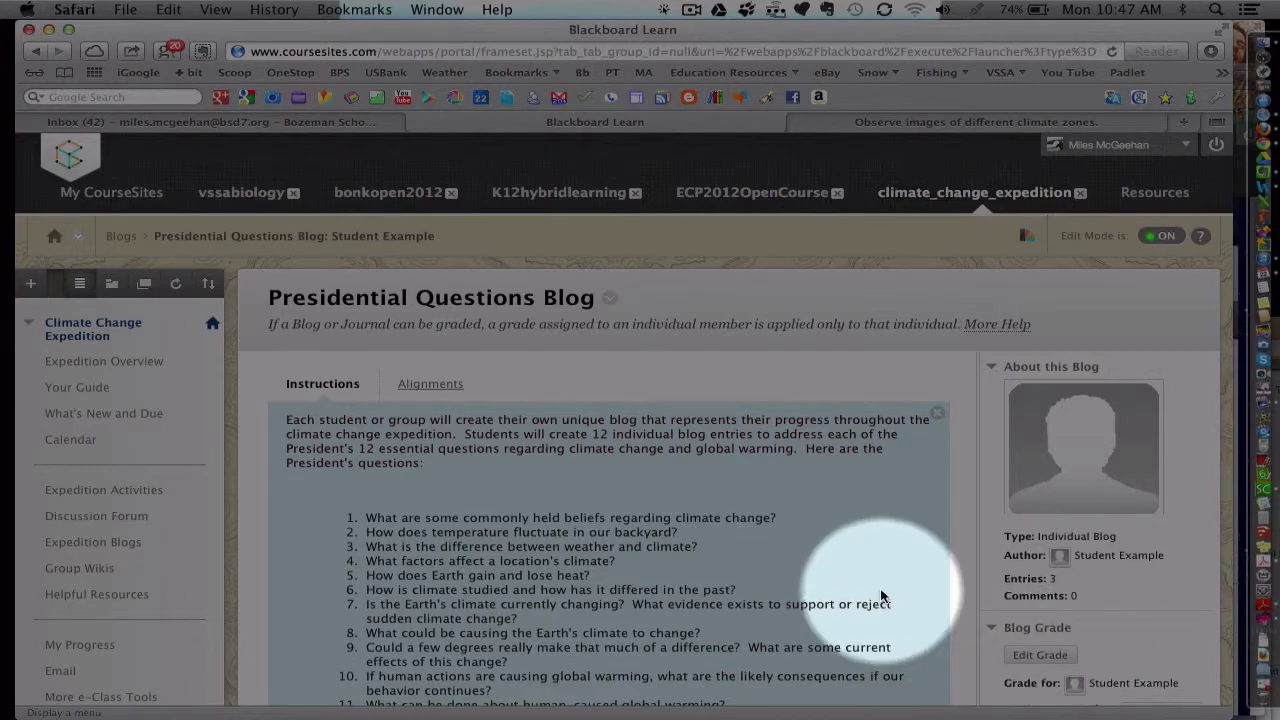
pyautogui.click(880, 597)
# Step: Examine the Student Example's Weather and Climate Differences entry, including its January temperature graph
pyautogui.scroll(-3, 774, 555)
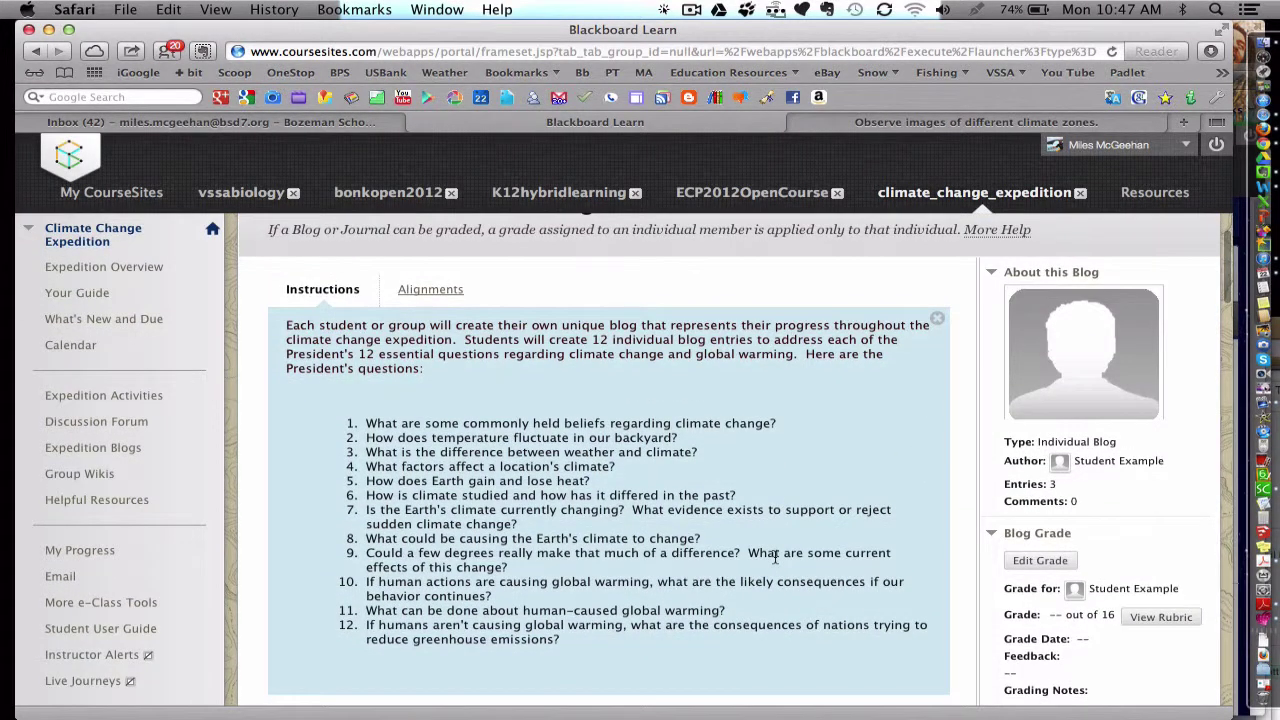
pyautogui.scroll(-5, 495, 458)
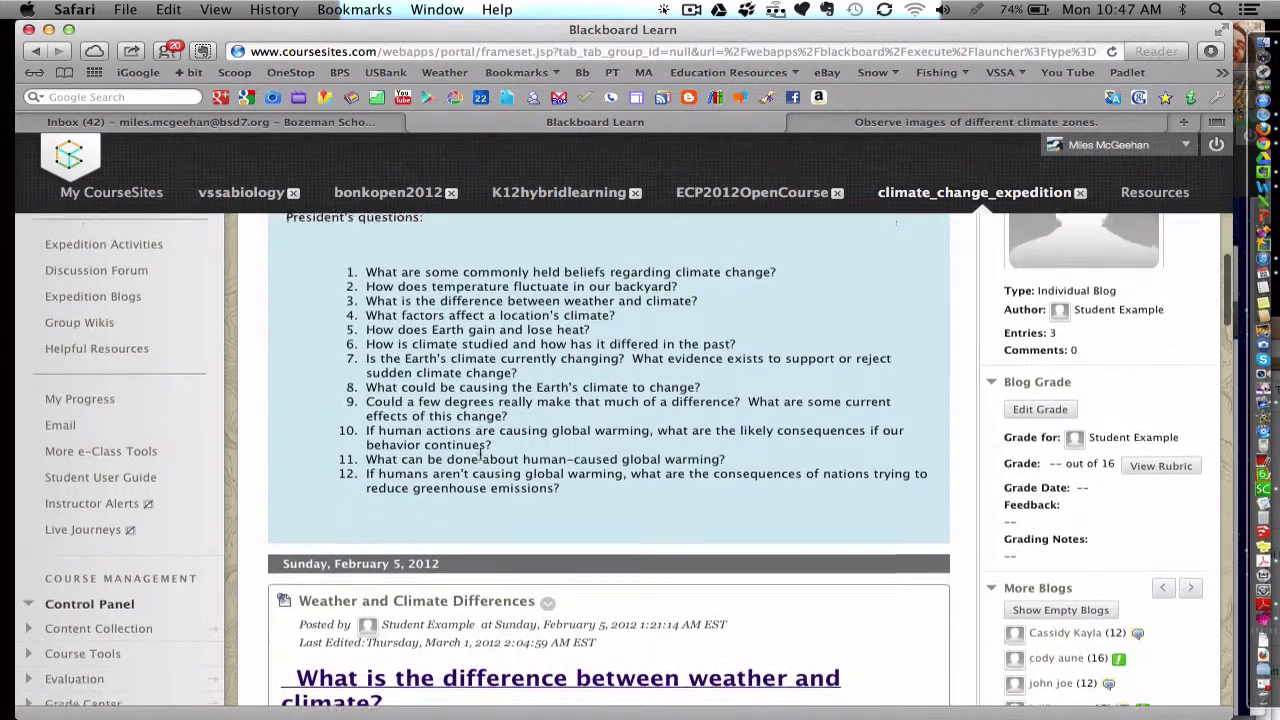
pyautogui.scroll(-5, 481, 455)
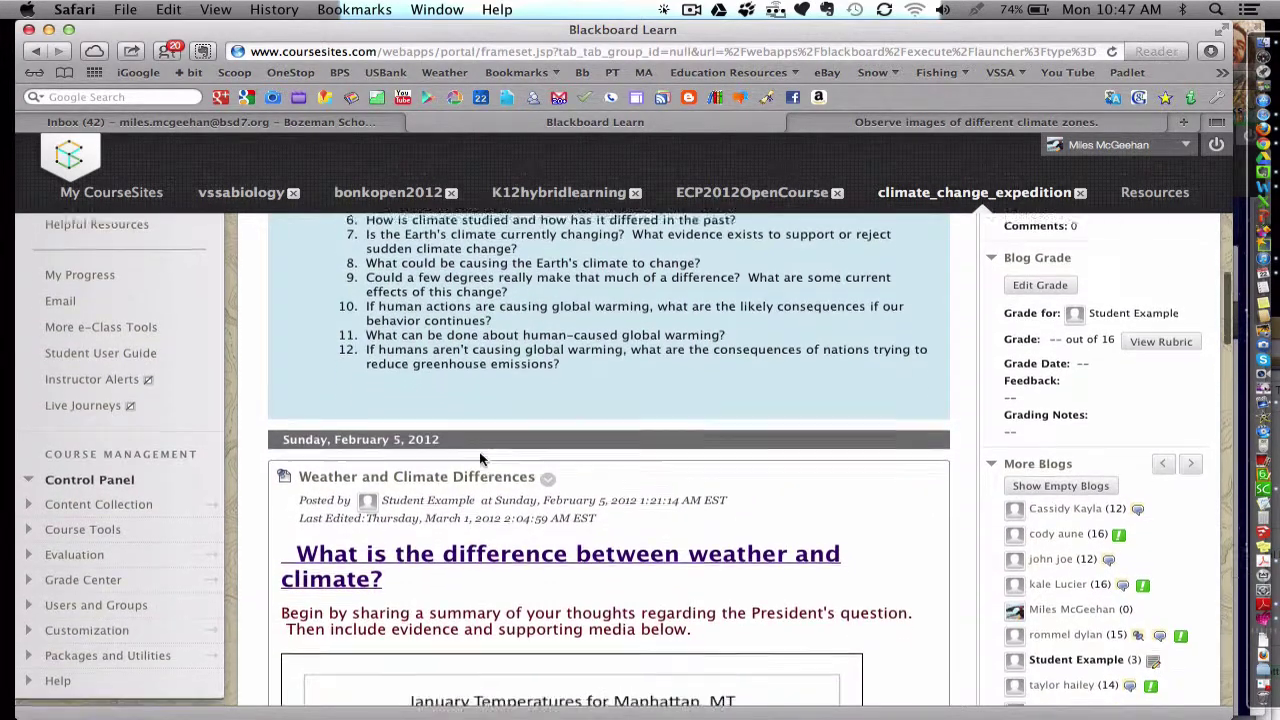
pyautogui.scroll(-3, 481, 458)
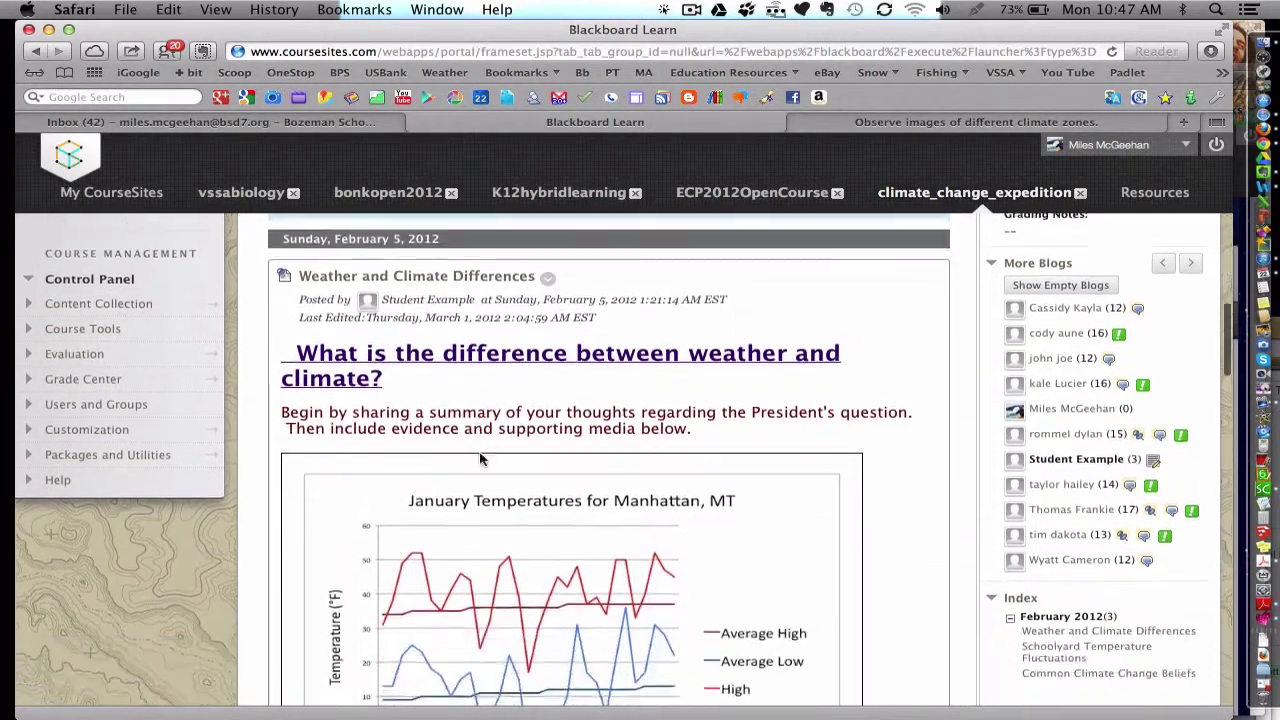
pyautogui.scroll(-1, 421, 435)
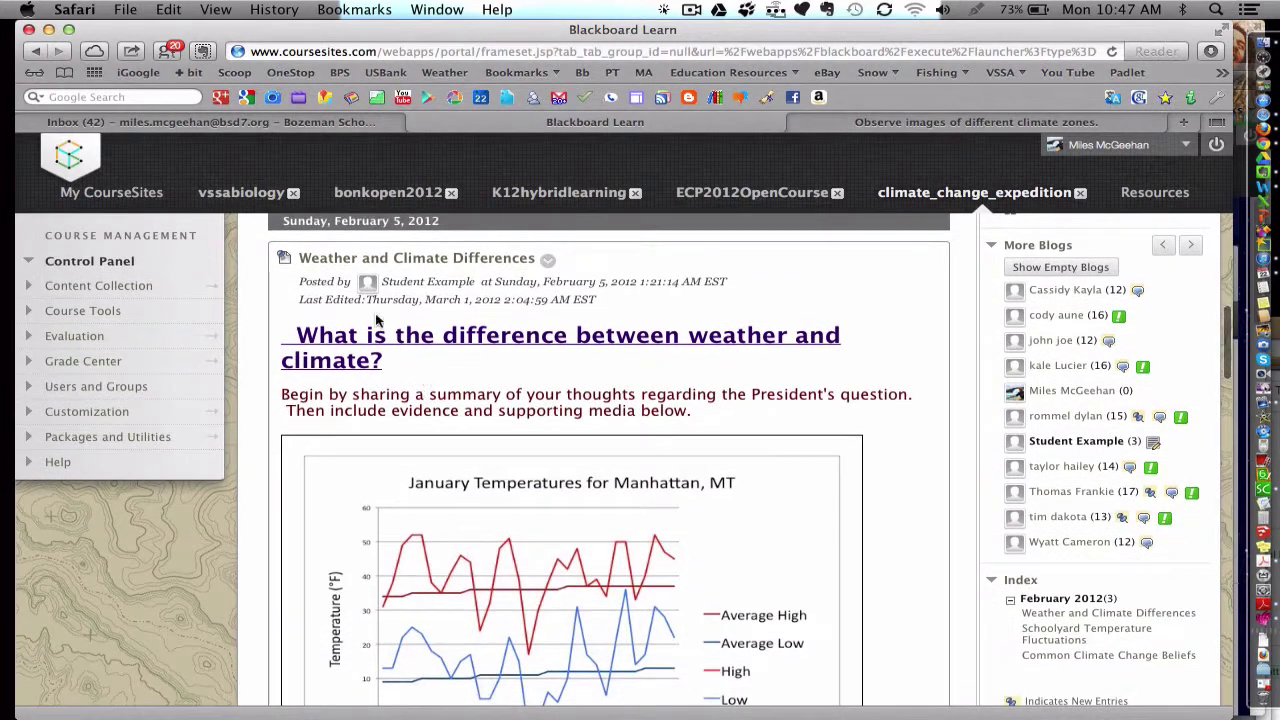
pyautogui.scroll(-4, 358, 350)
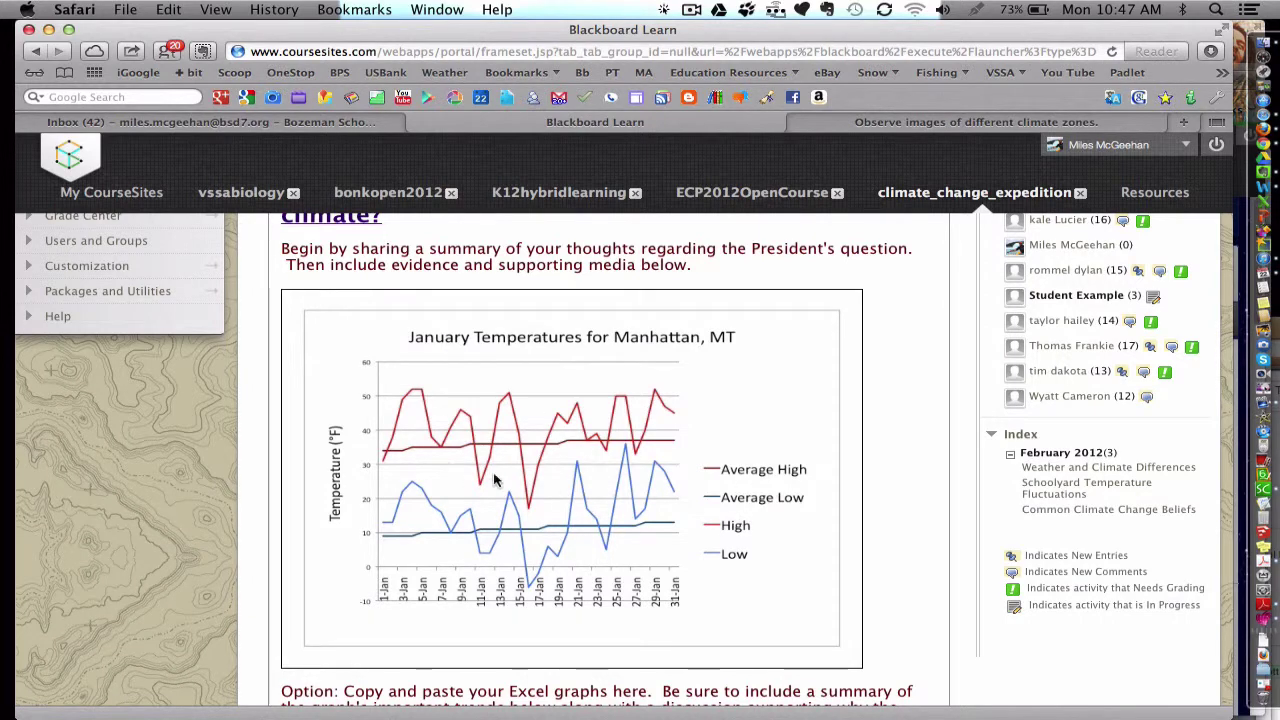
# Step: Examine the Excel graph and NBC video options in the weather entry, and the temperature chart and summary in Schoolyard Temperature Fluctuations
pyautogui.scroll(-4, 683, 515)
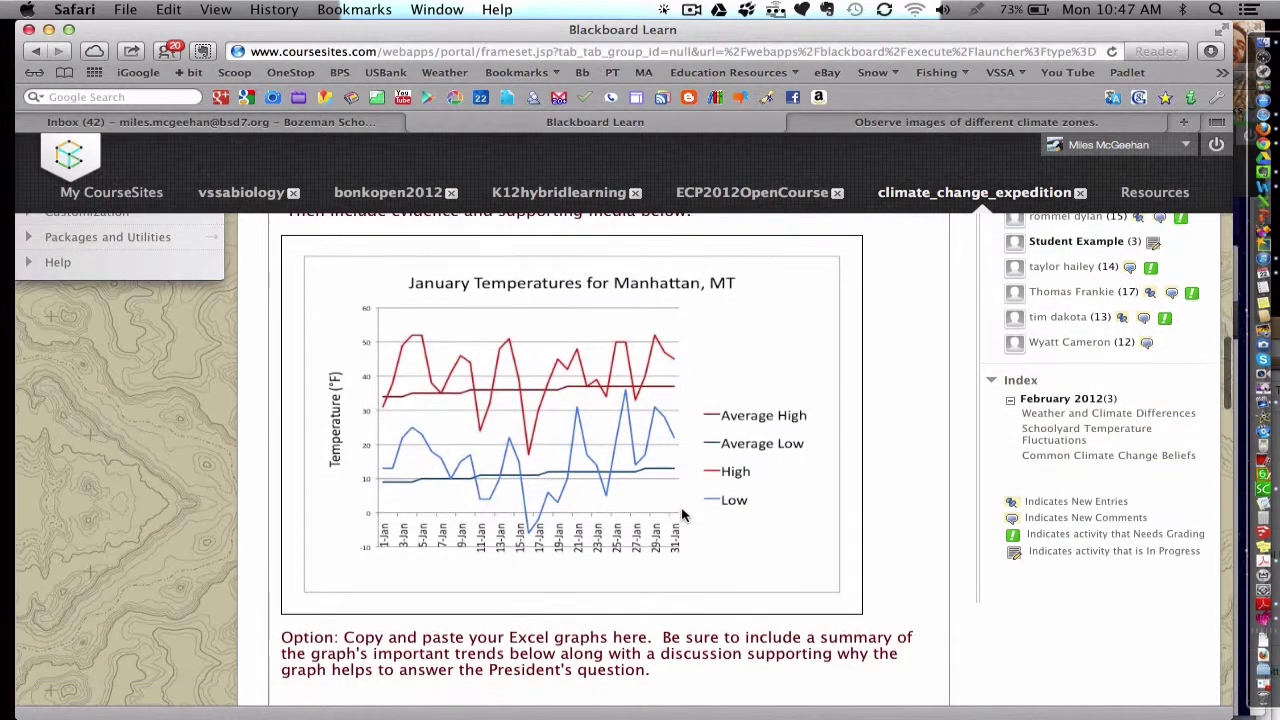
pyautogui.scroll(-5, 683, 515)
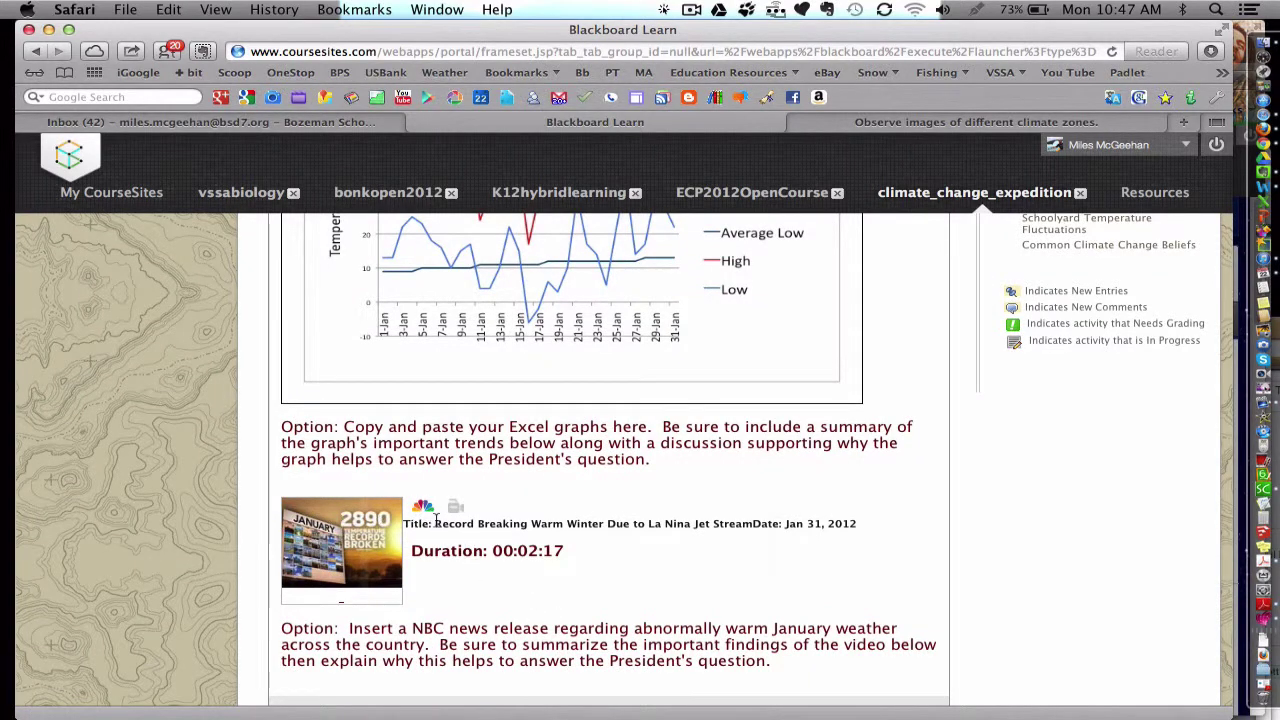
pyautogui.scroll(-6, 569, 537)
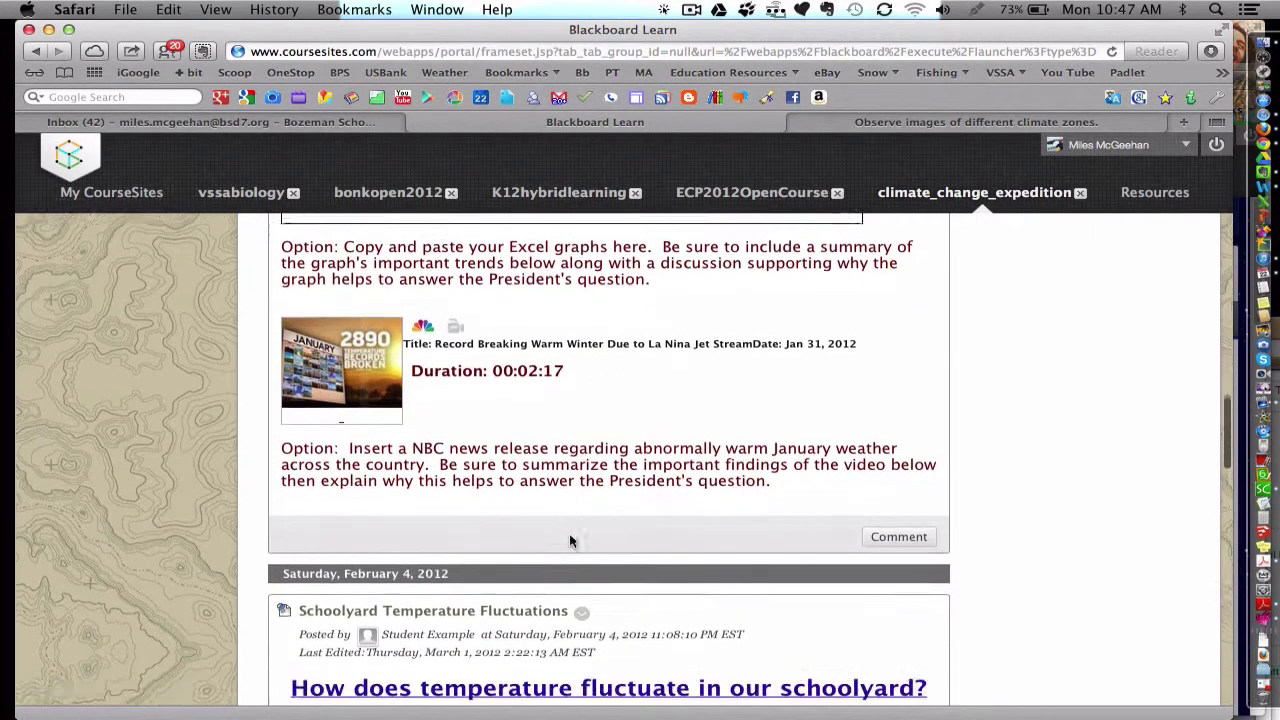
pyautogui.scroll(-12, 569, 541)
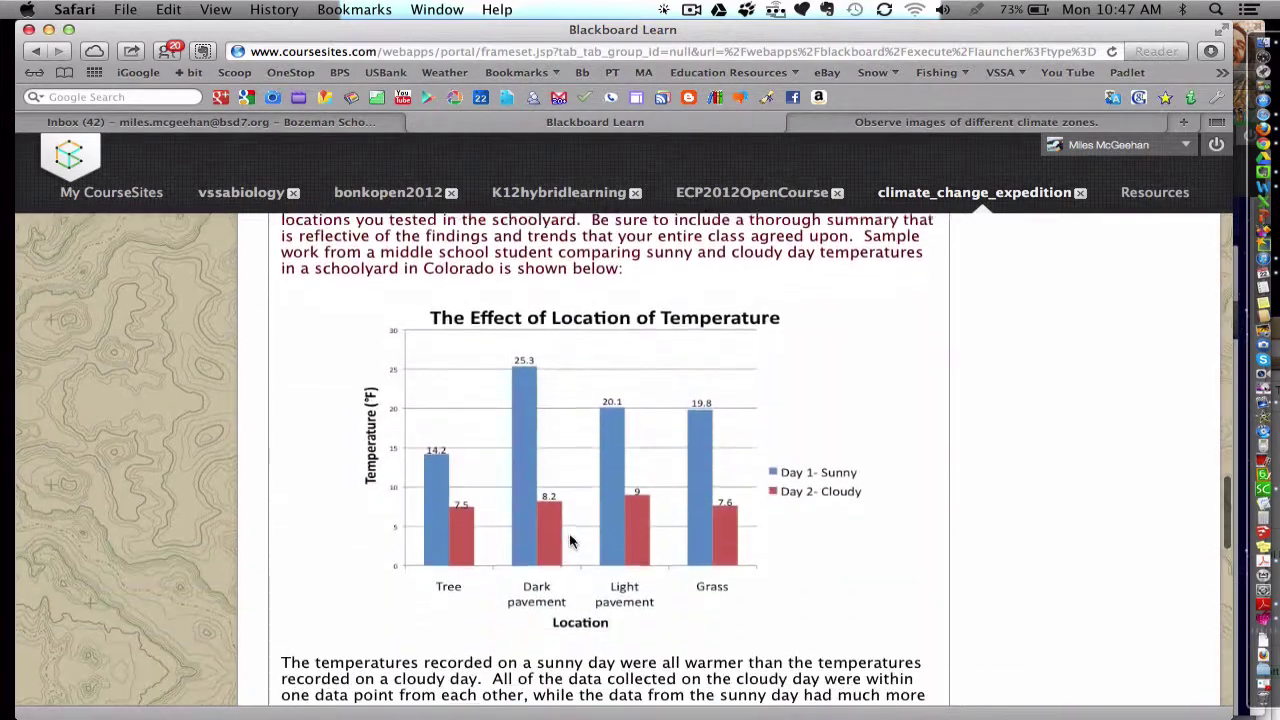
pyautogui.scroll(-2, 691, 523)
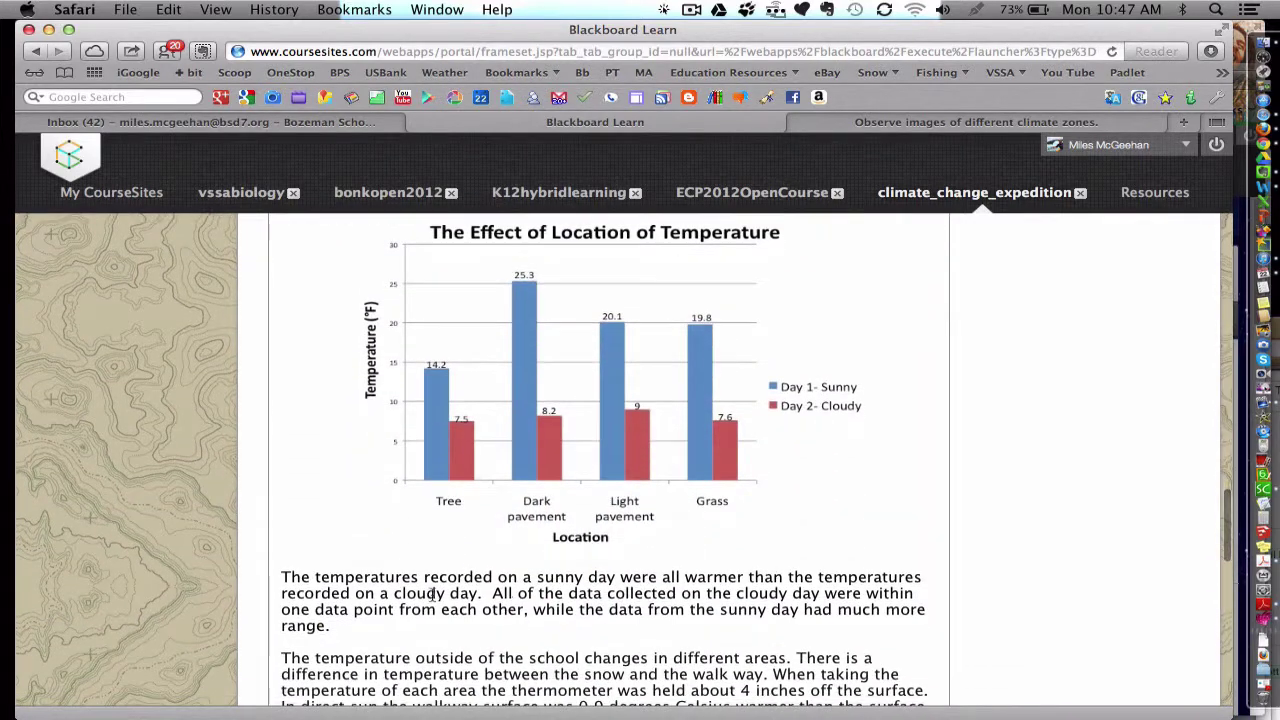
pyautogui.scroll(-5, 390, 597)
pyautogui.scroll(-4, 386, 597)
# Step: Review the Common Climate Change Beliefs entry, including its instructions, Flickr polar bear photo and NBC video example
pyautogui.scroll(-7, 386, 597)
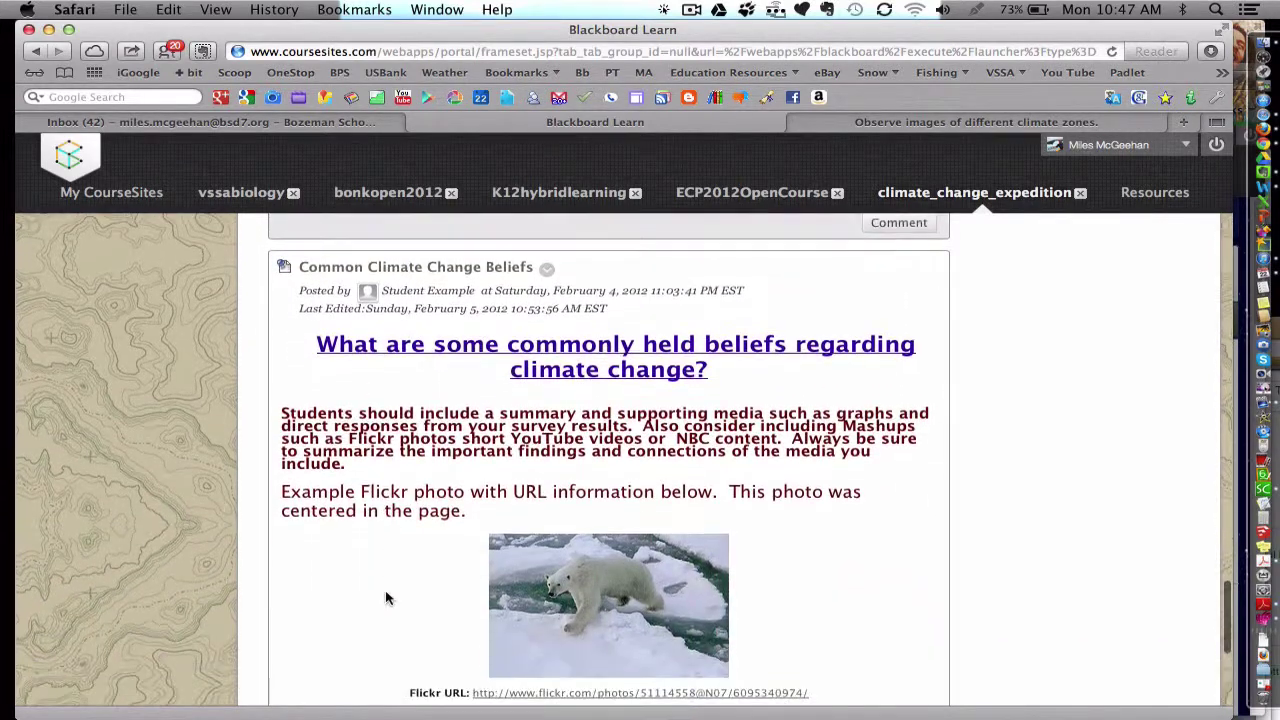
pyautogui.scroll(-2, 574, 583)
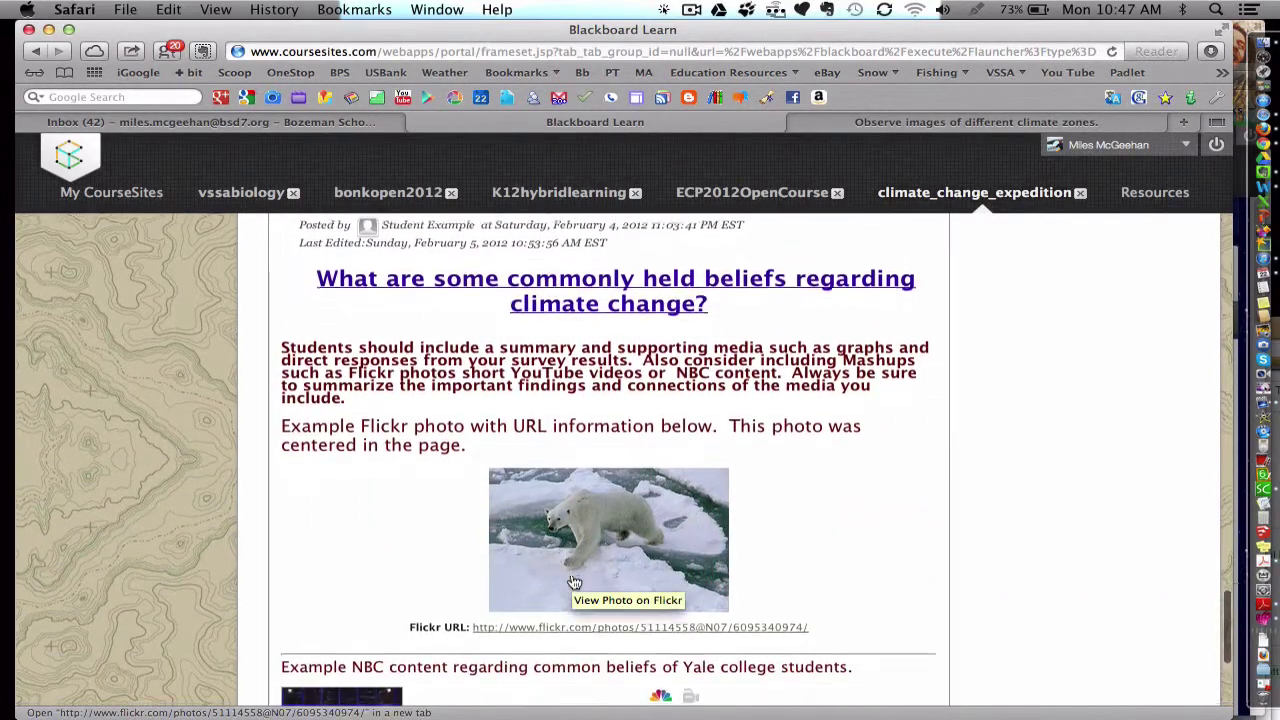
pyautogui.scroll(-4, 574, 583)
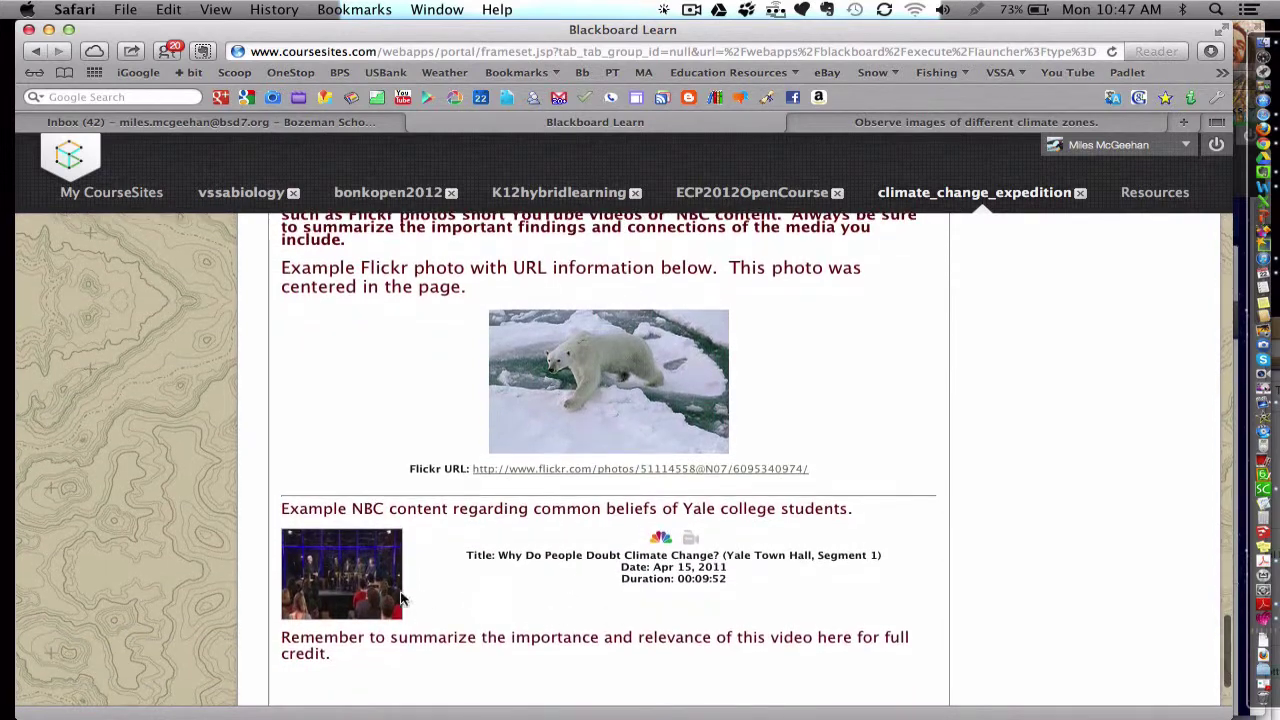
pyautogui.scroll(-3, 500, 571)
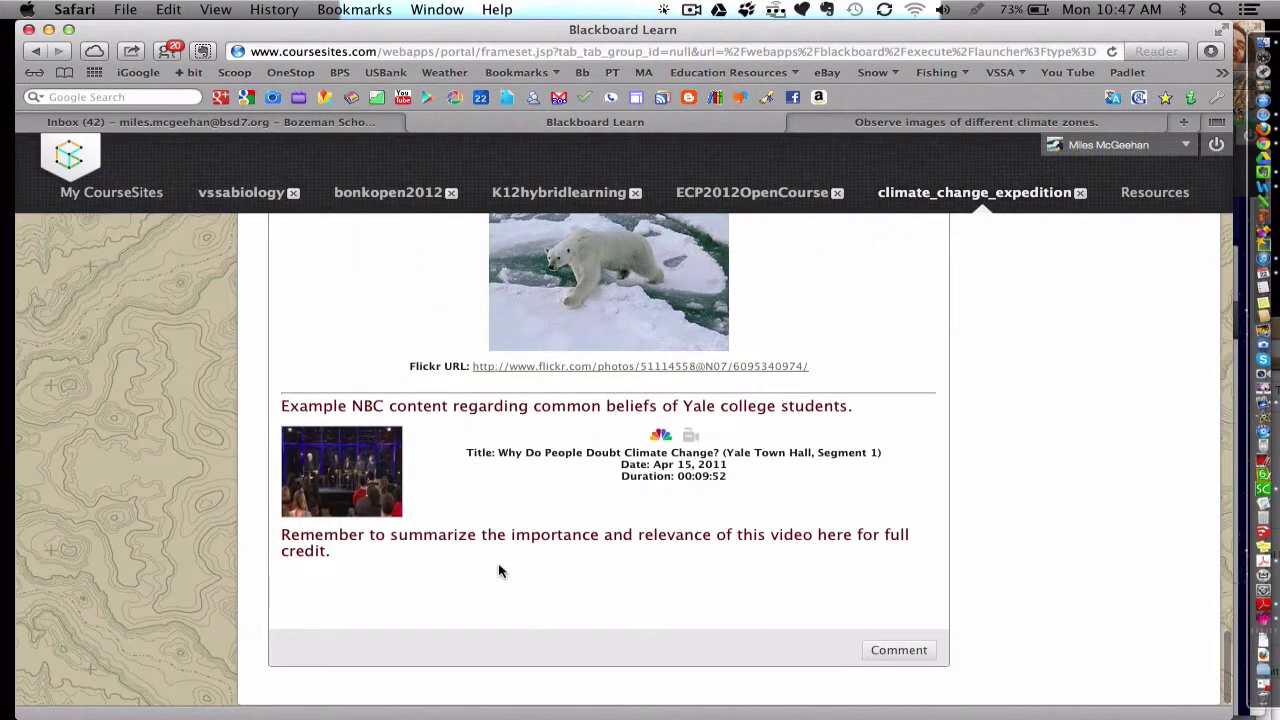
pyautogui.scroll(4, 594, 560)
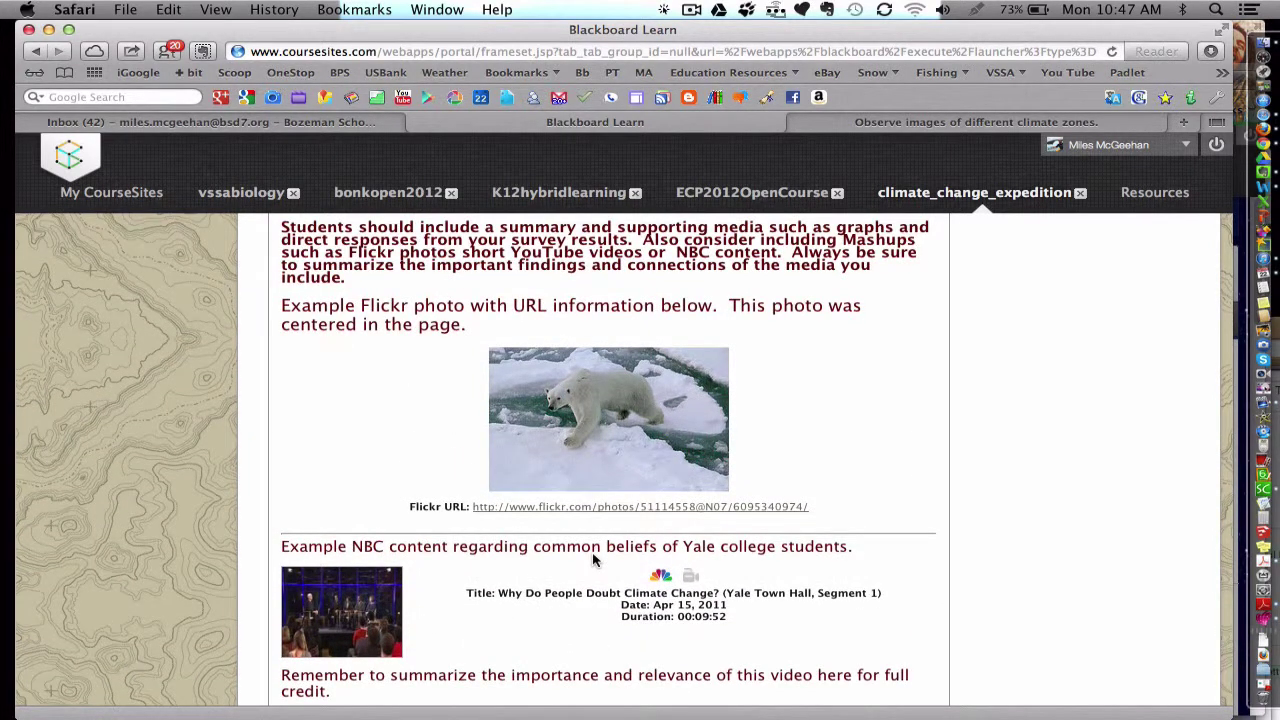
pyautogui.scroll(6, 593, 560)
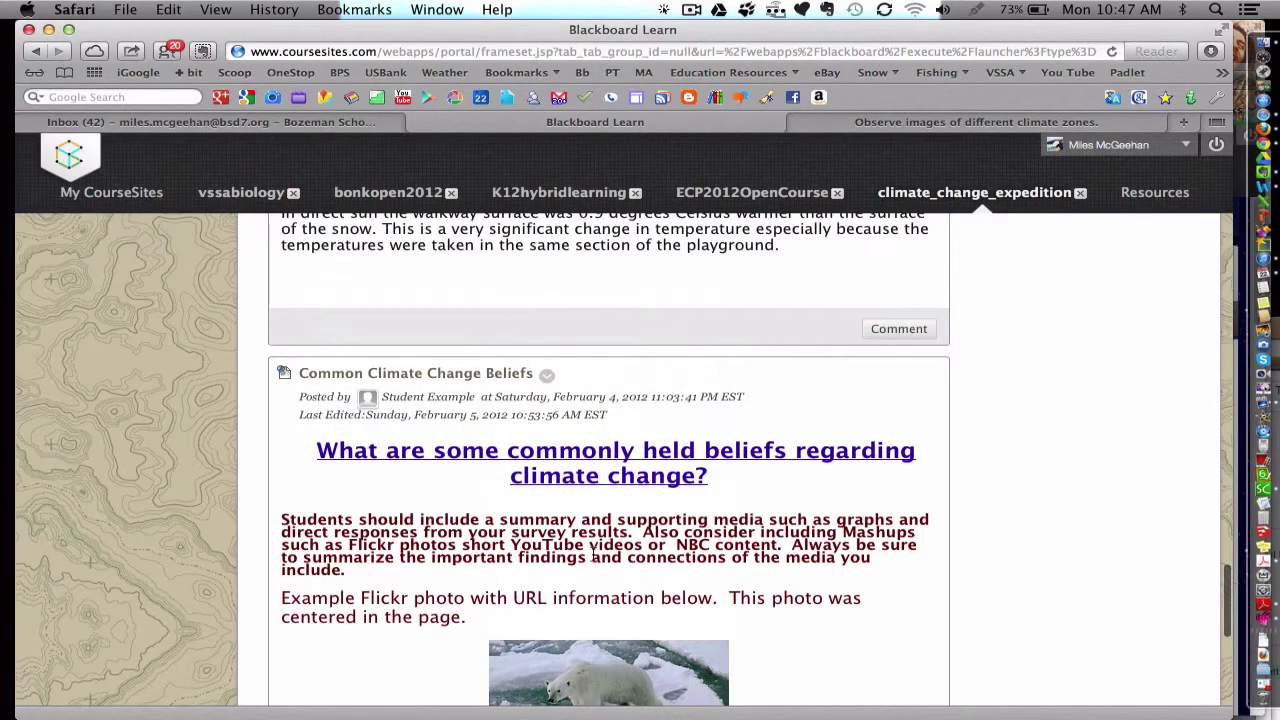
# Step: Open the rubric from the Student Example's blog grade, review its criteria and scoring levels, and exit it
pyautogui.scroll(8, 593, 560)
pyautogui.scroll(15, 593, 560)
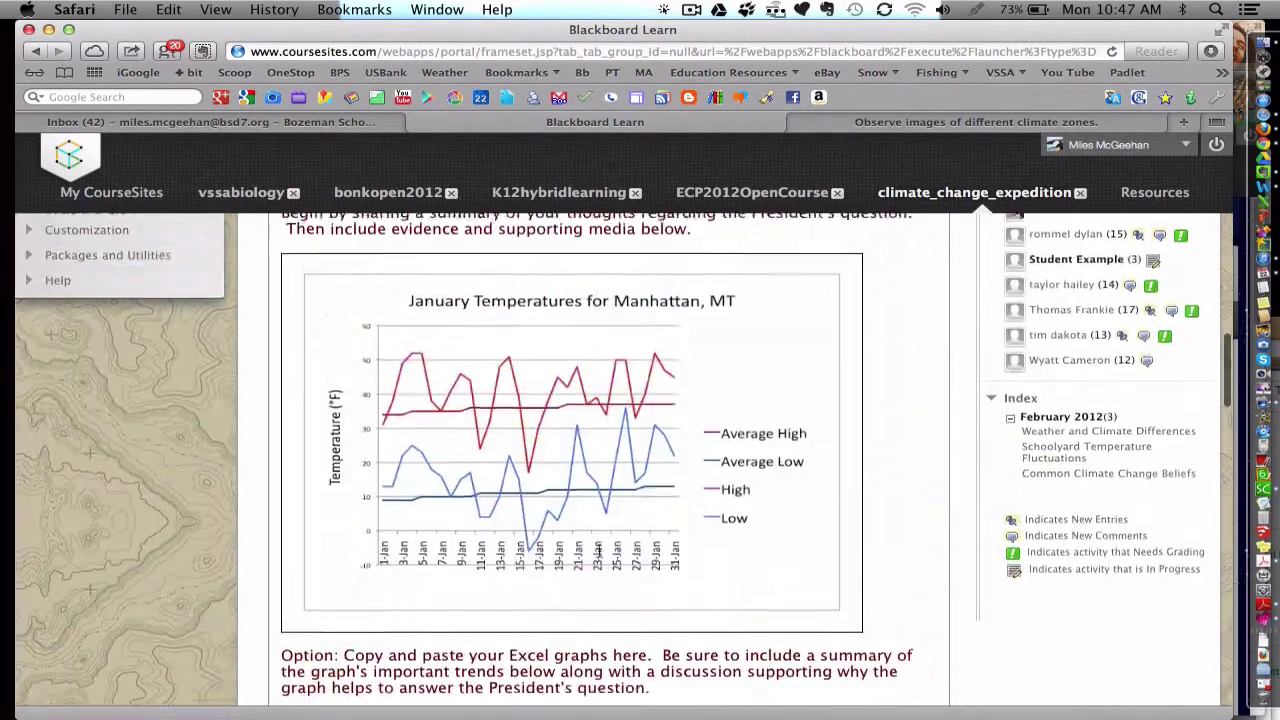
pyautogui.scroll(12, 598, 557)
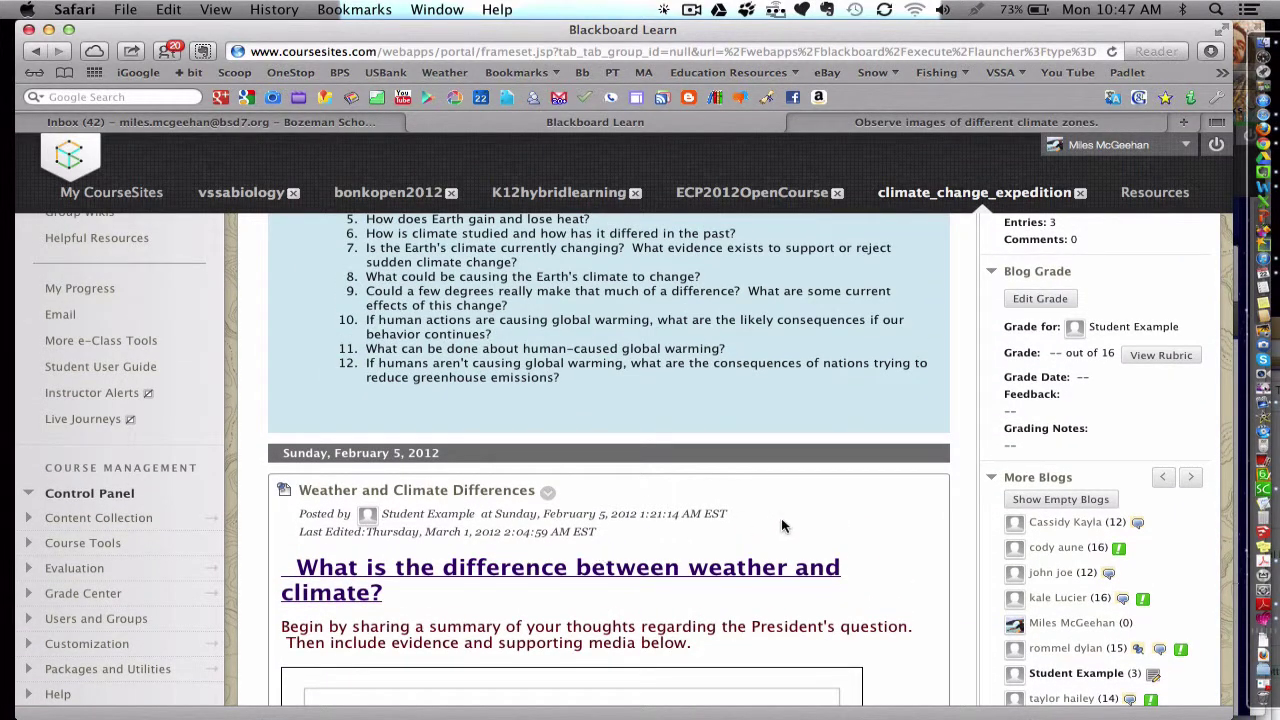
pyautogui.scroll(1, 965, 387)
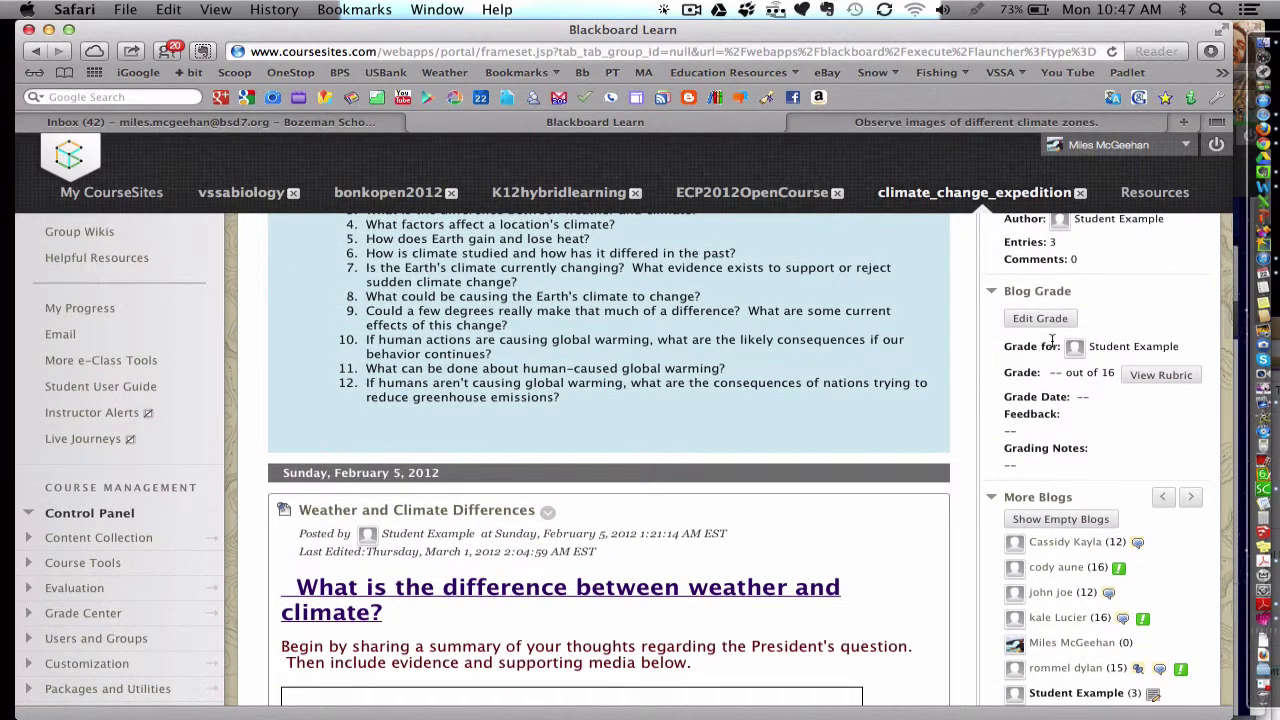
pyautogui.click(1139, 375)
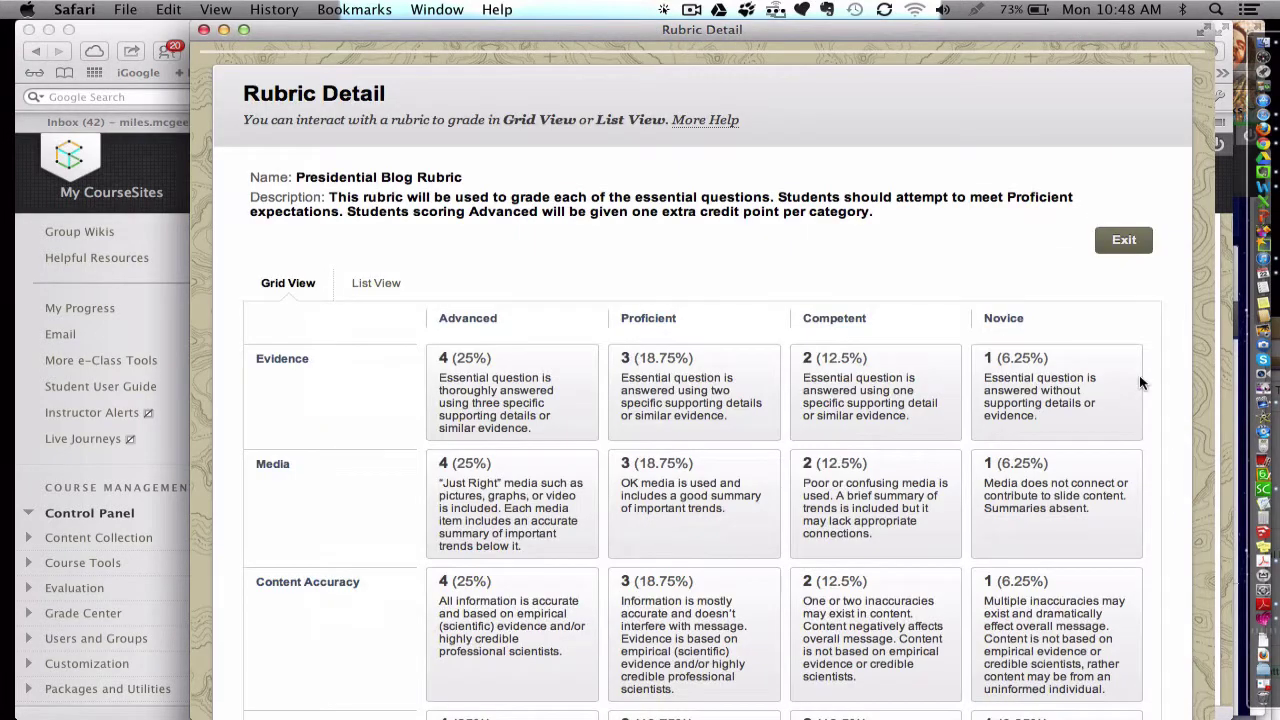
pyautogui.scroll(-3, 953, 380)
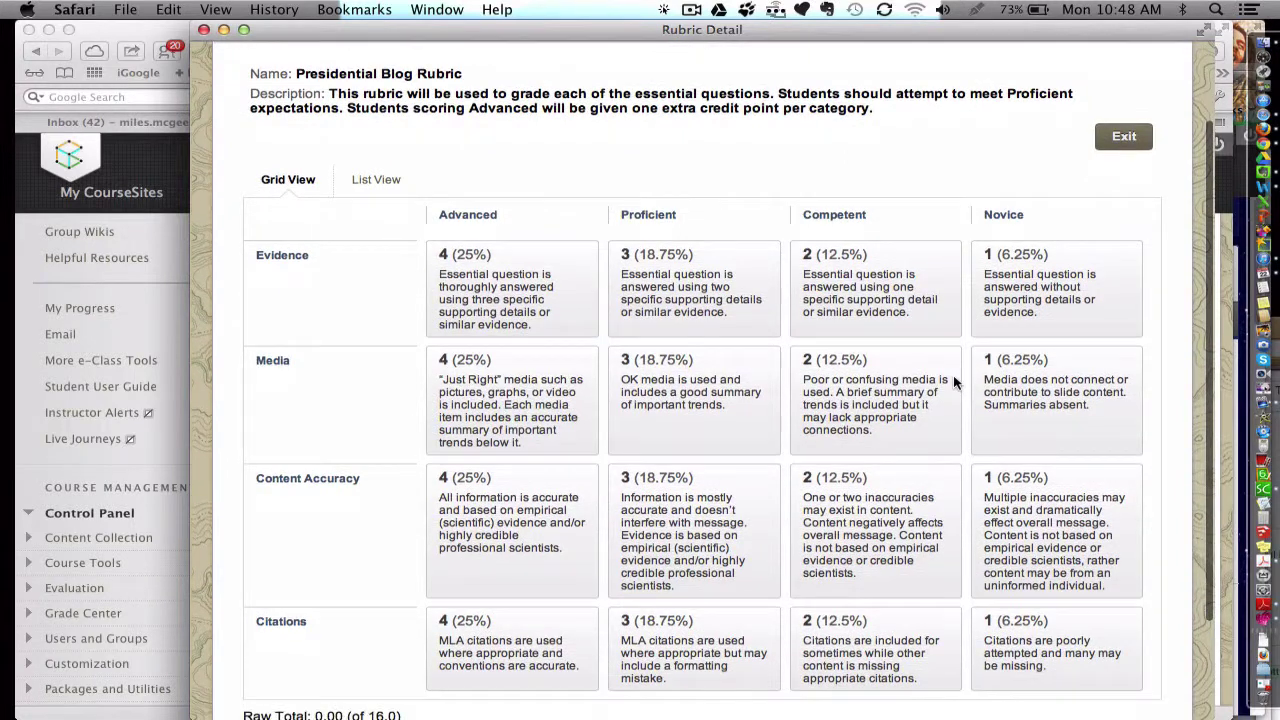
pyautogui.scroll(-1, 543, 242)
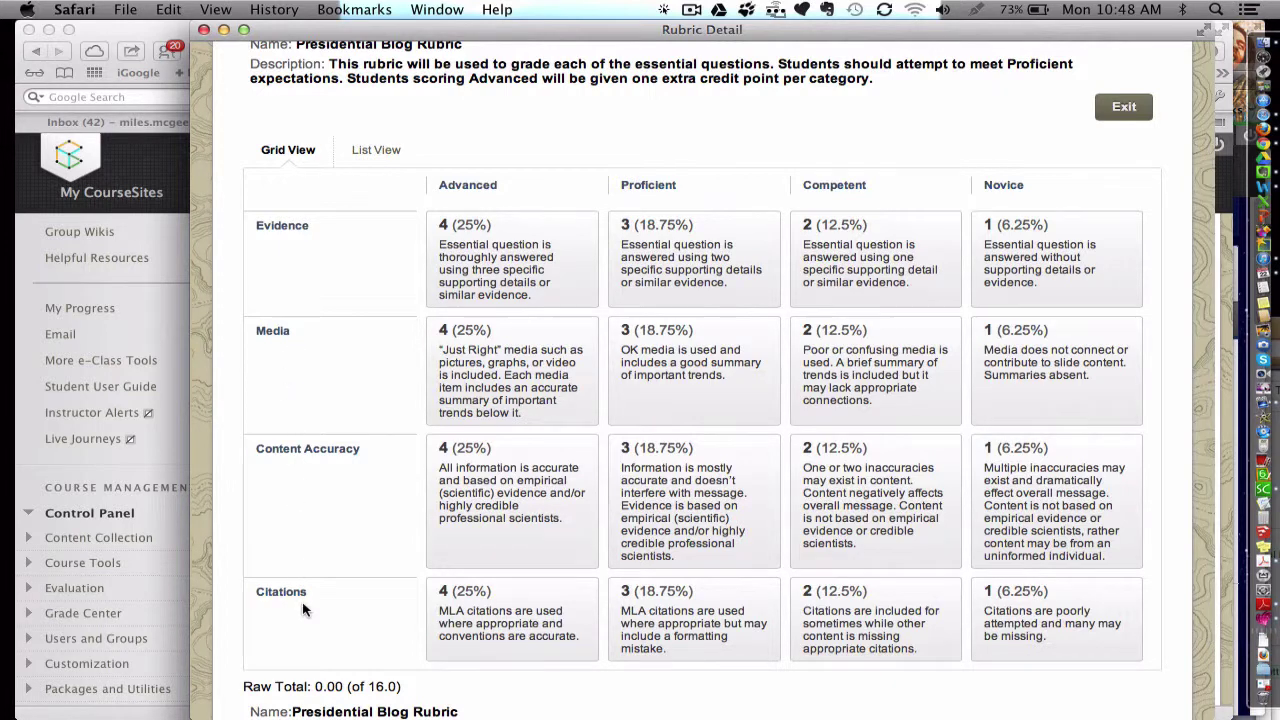
pyautogui.scroll(1, 303, 609)
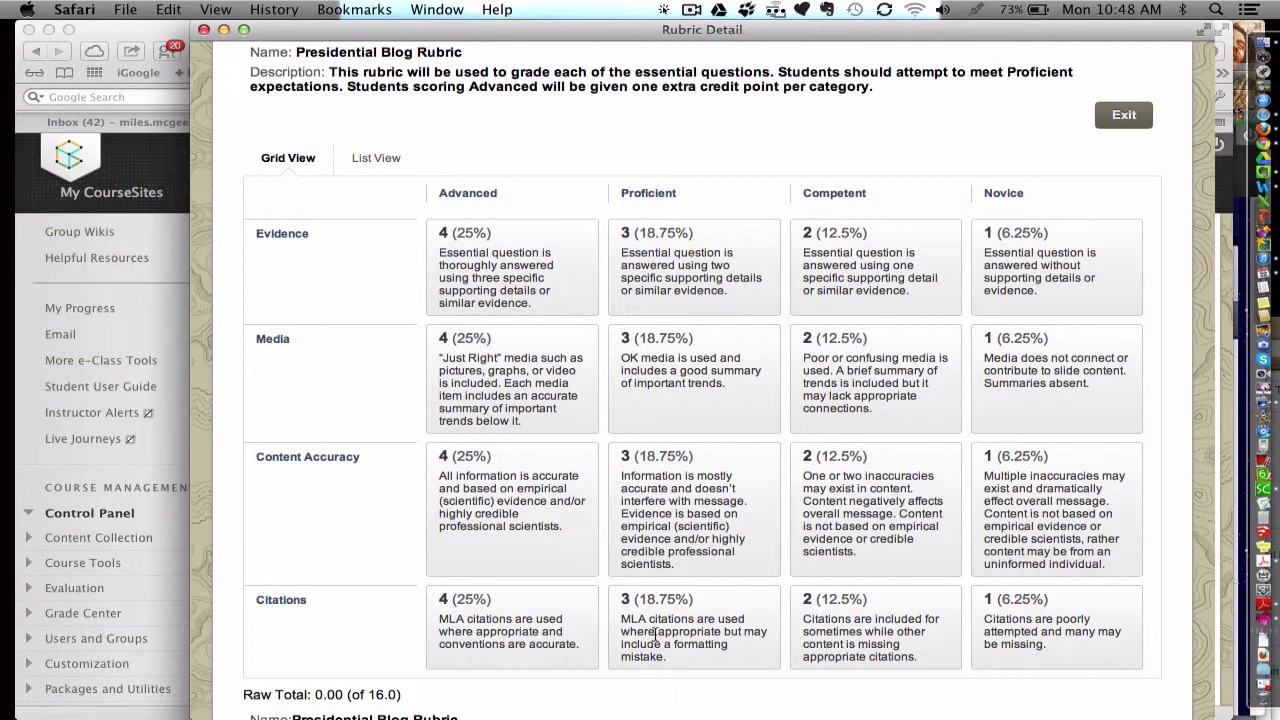
pyautogui.click(1126, 114)
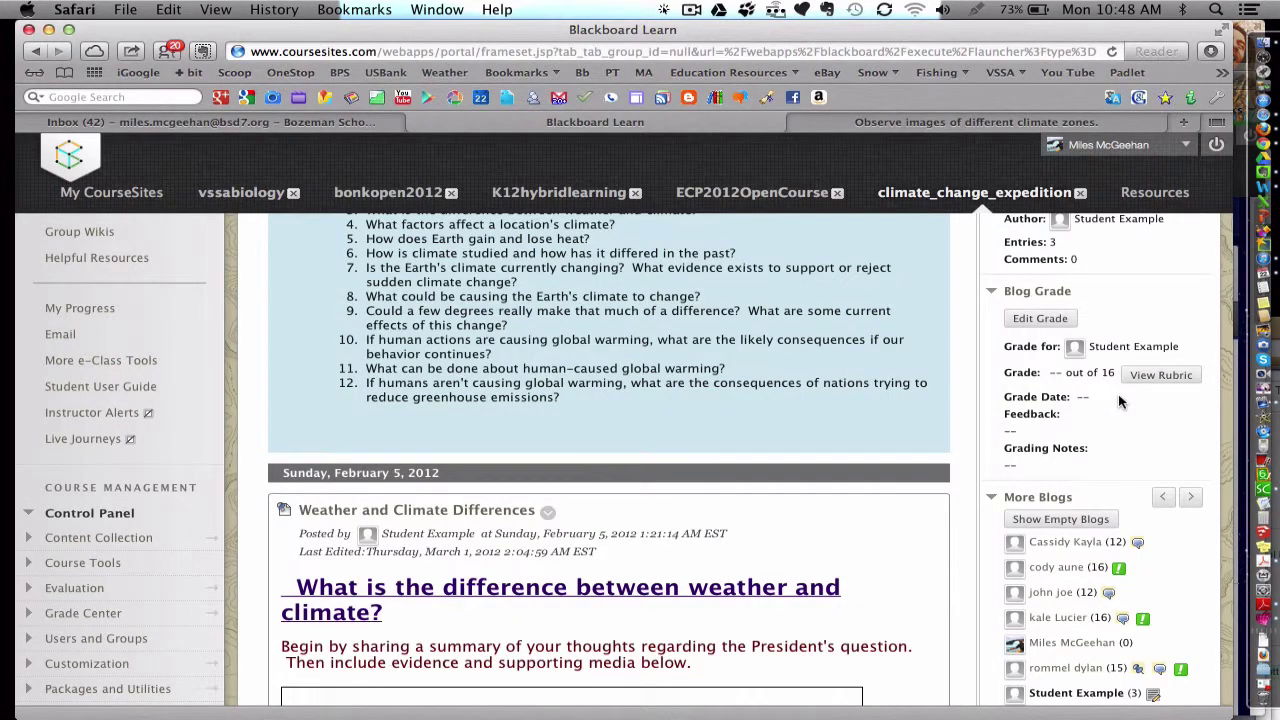
# Step: Open a class member's blog and examine the surface temperature change maps in the climate change entry
pyautogui.scroll(2, 1120, 400)
pyautogui.scroll(-6, 1120, 400)
pyautogui.click(1050, 522)
pyautogui.scroll(-3, 950, 444)
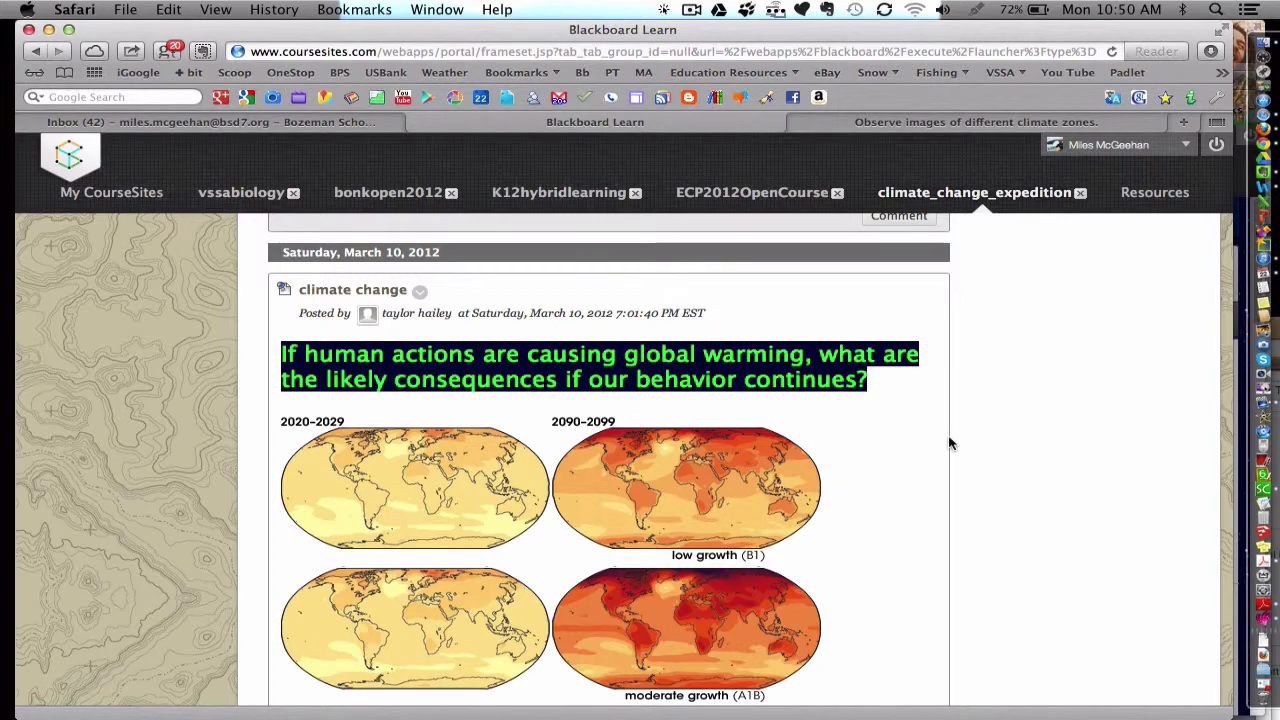
pyautogui.scroll(-1, 950, 444)
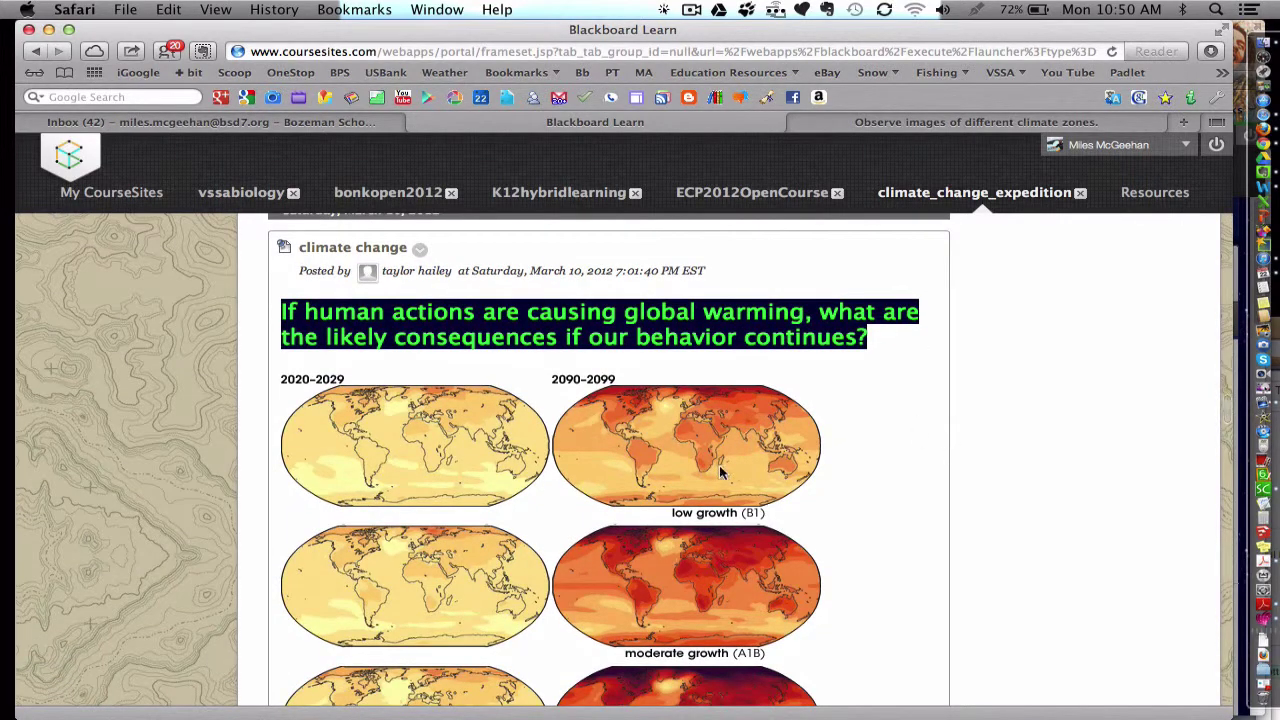
pyautogui.scroll(-5, 833, 474)
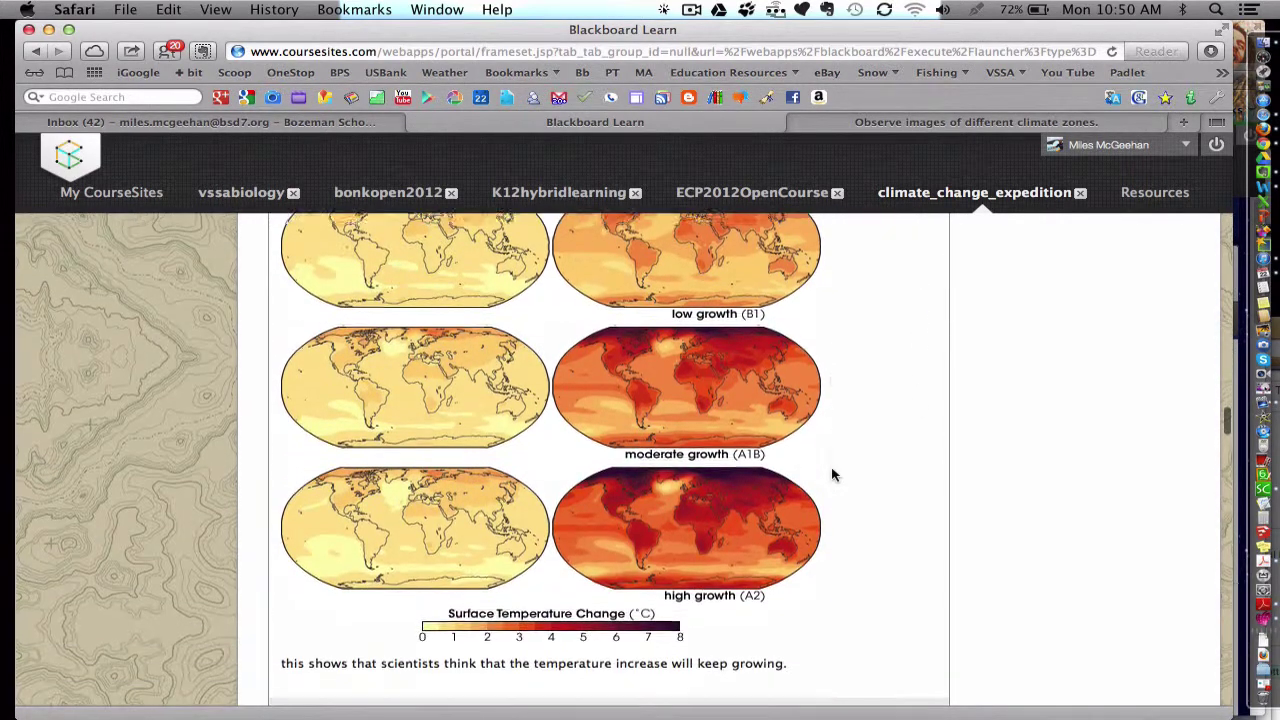
pyautogui.scroll(-8, 783, 660)
# Step: Examine the student's "what can be done" entry with its cartoon and the greenhouse emissions entry with its Atmospheric CO2 Sources chart
pyautogui.scroll(-4, 785, 670)
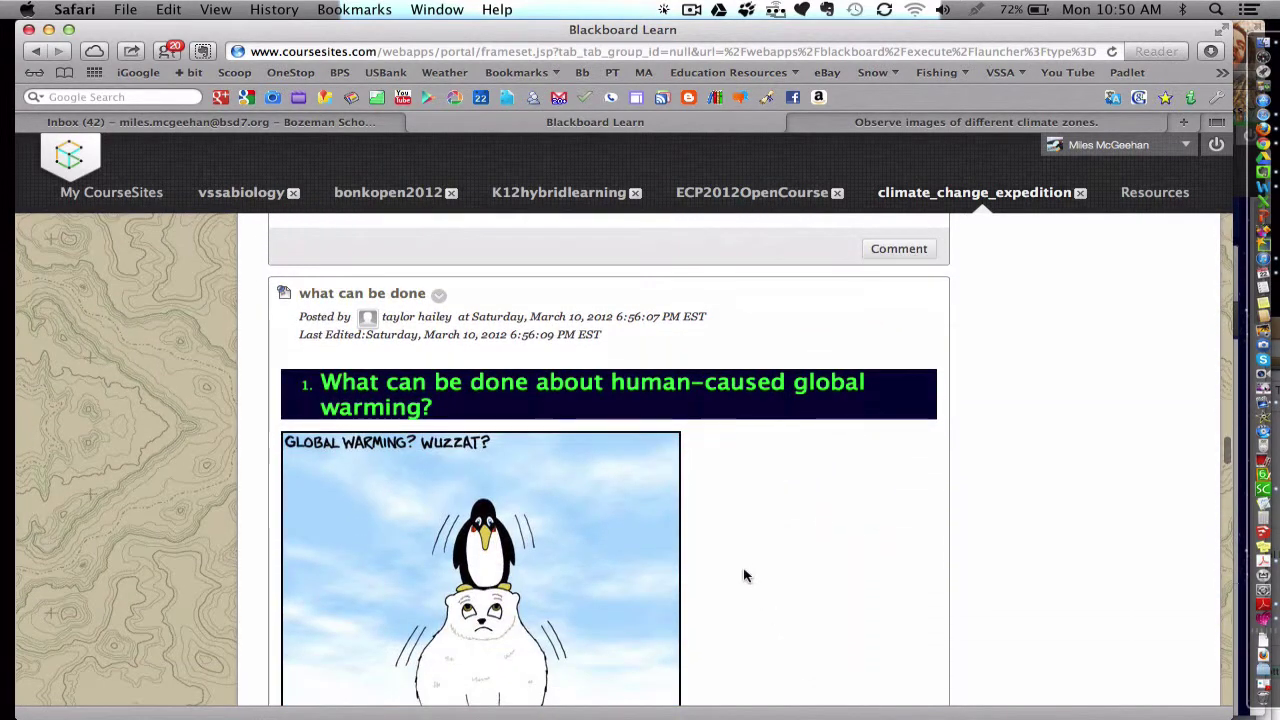
pyautogui.scroll(-3, 744, 575)
pyautogui.scroll(-4, 744, 575)
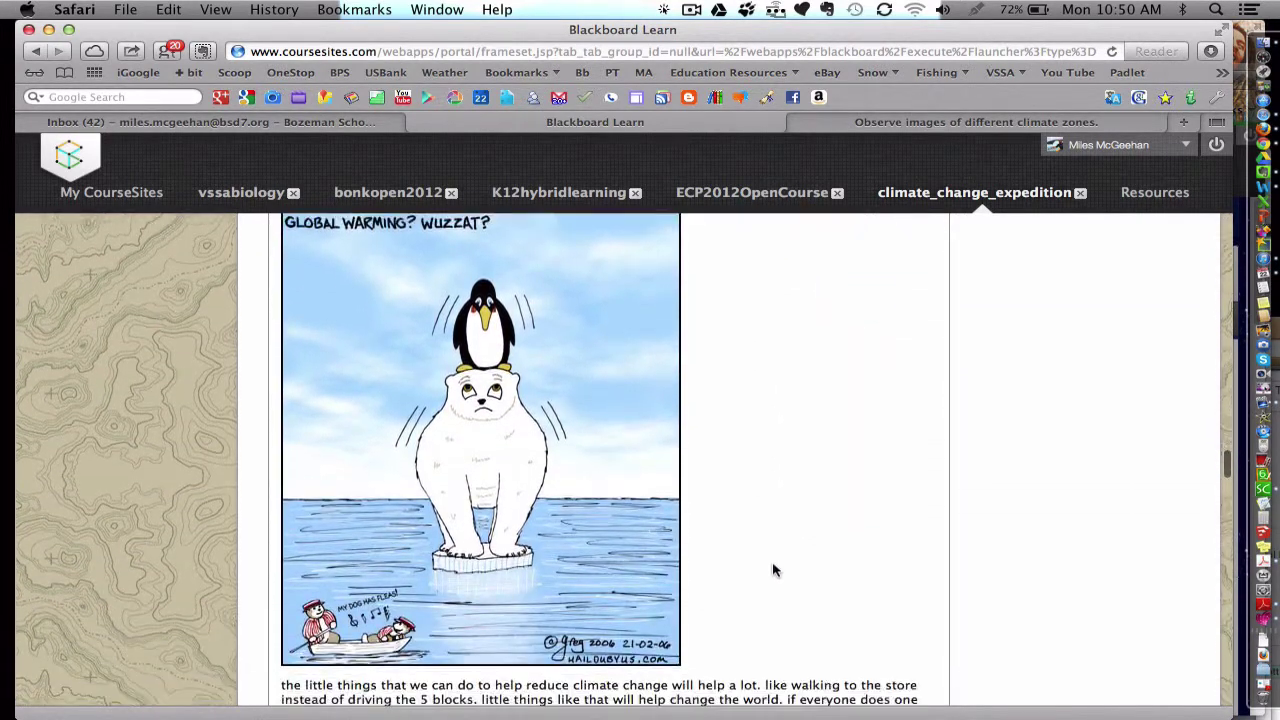
pyautogui.scroll(1, 865, 568)
pyautogui.scroll(-2, 865, 568)
pyautogui.scroll(-7, 865, 568)
pyautogui.scroll(-3, 865, 568)
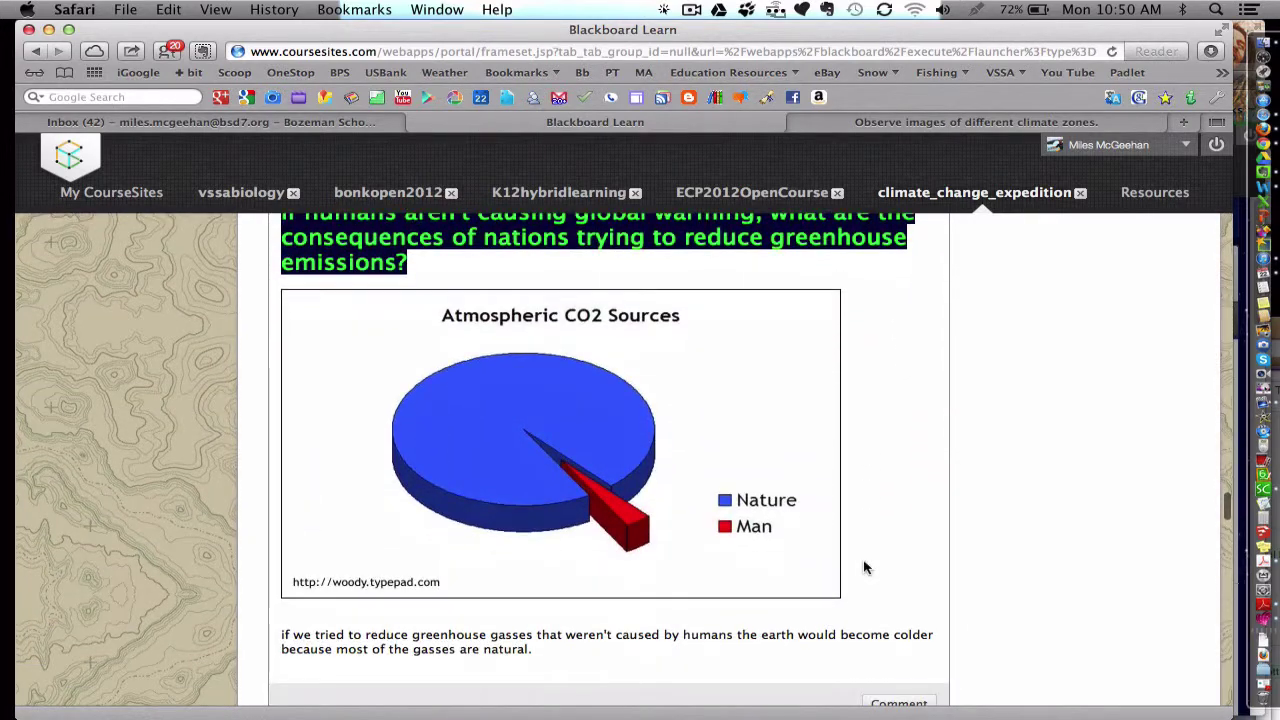
pyautogui.scroll(1, 884, 560)
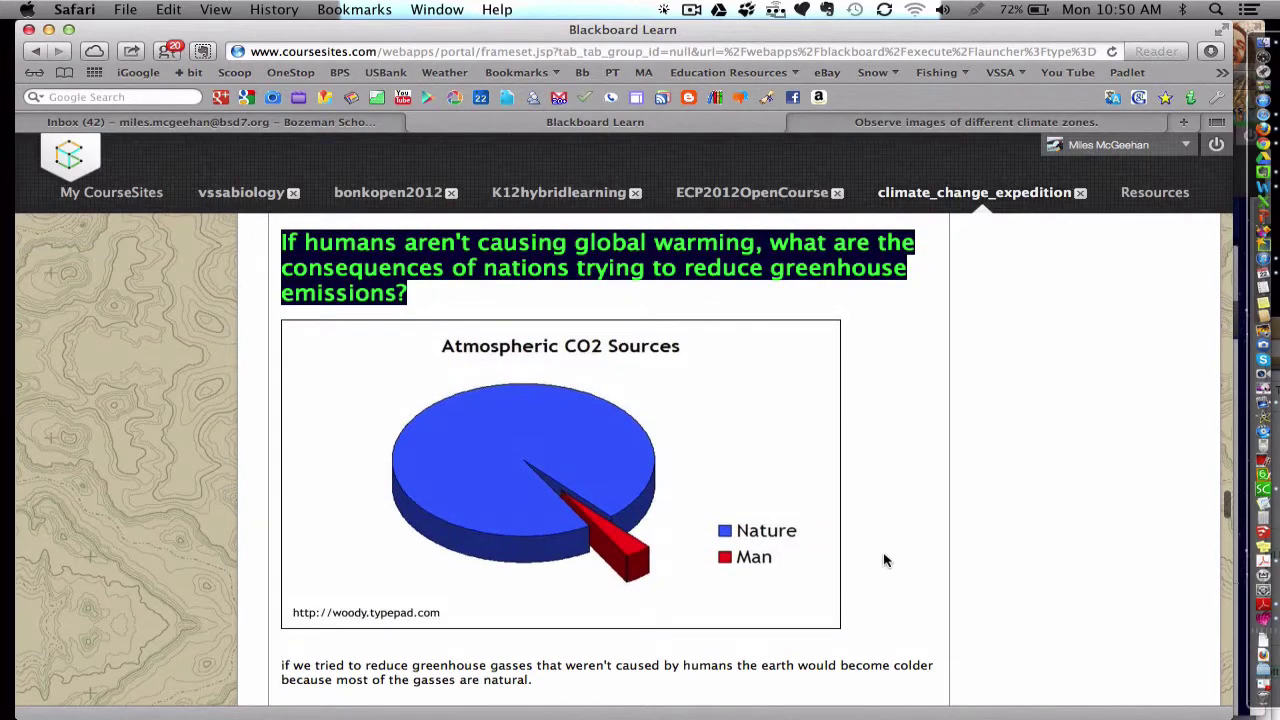
# Step: Return to the student's "Climate; How it's changed" entry and review its YouTube video and written summary
pyautogui.scroll(15, 884, 560)
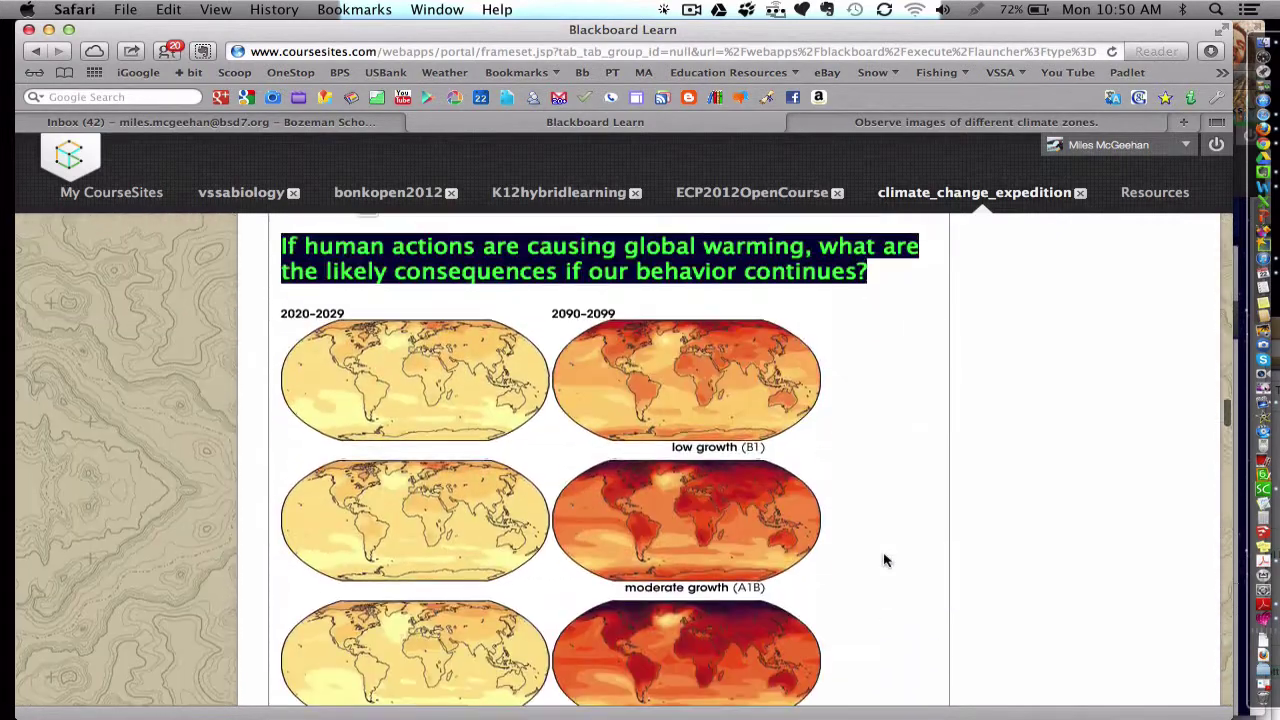
pyautogui.scroll(2, 908, 366)
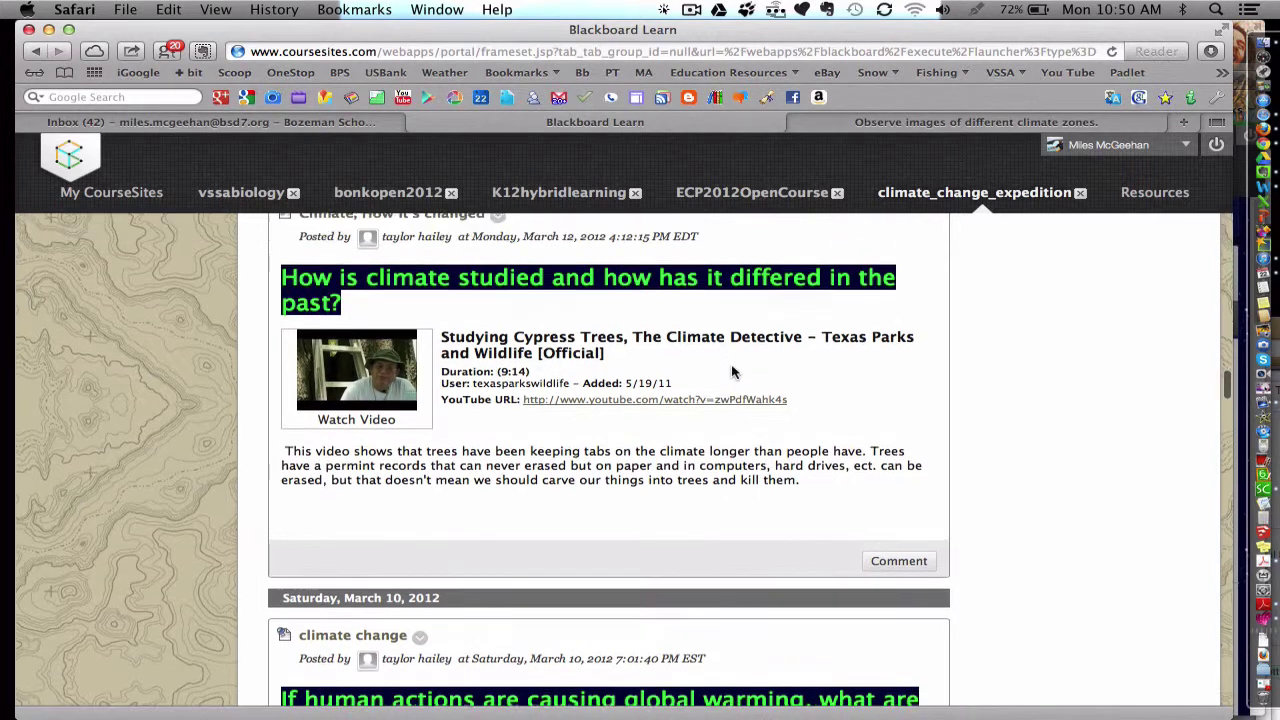
pyautogui.scroll(1, 733, 372)
pyautogui.scroll(3, 732, 372)
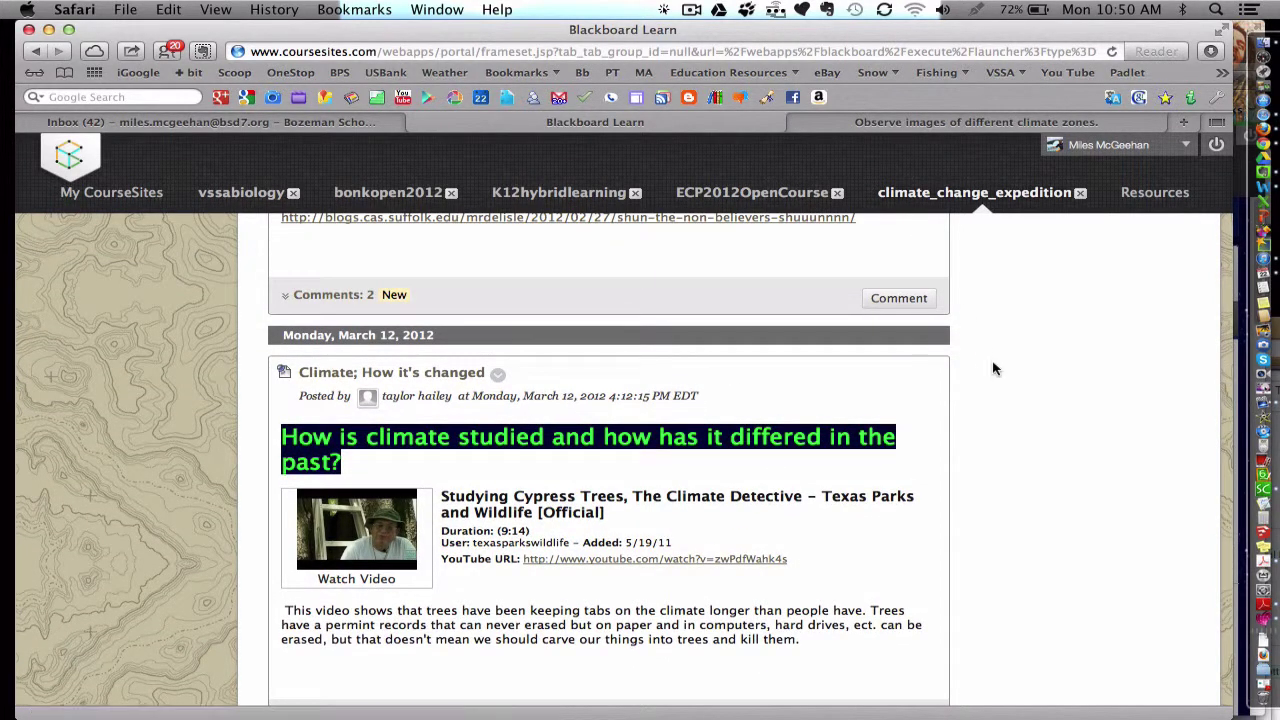
# Step: Examine the student's Global Warming entry, including its video, survey infographic, source link and comments area
pyautogui.scroll(8, 994, 368)
pyautogui.scroll(2, 994, 368)
pyautogui.scroll(5, 994, 368)
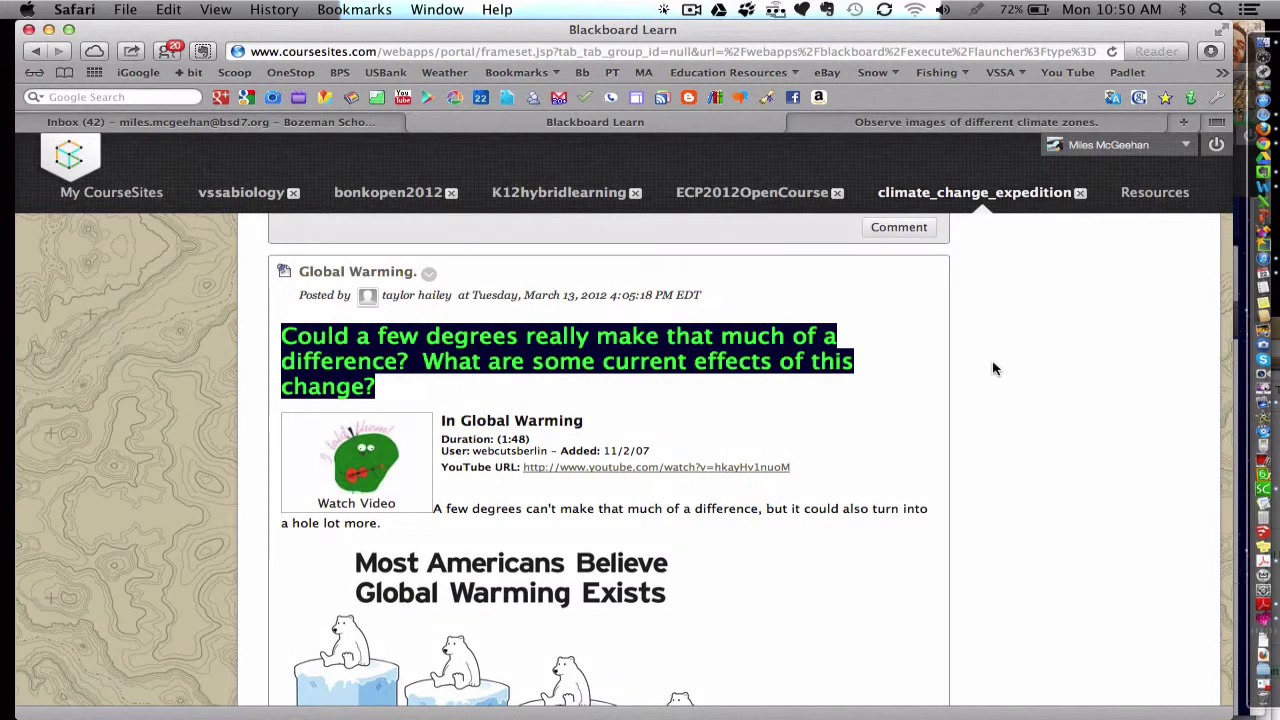
pyautogui.scroll(1, 993, 368)
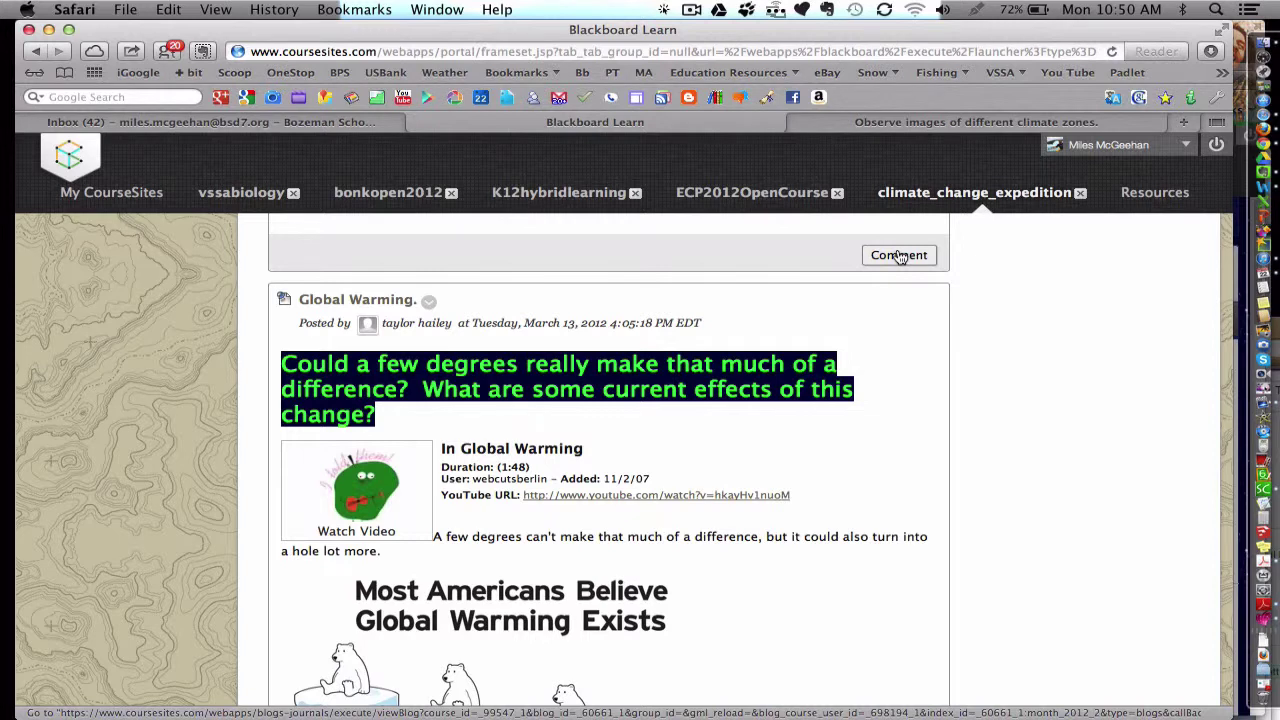
pyautogui.scroll(-10, 895, 293)
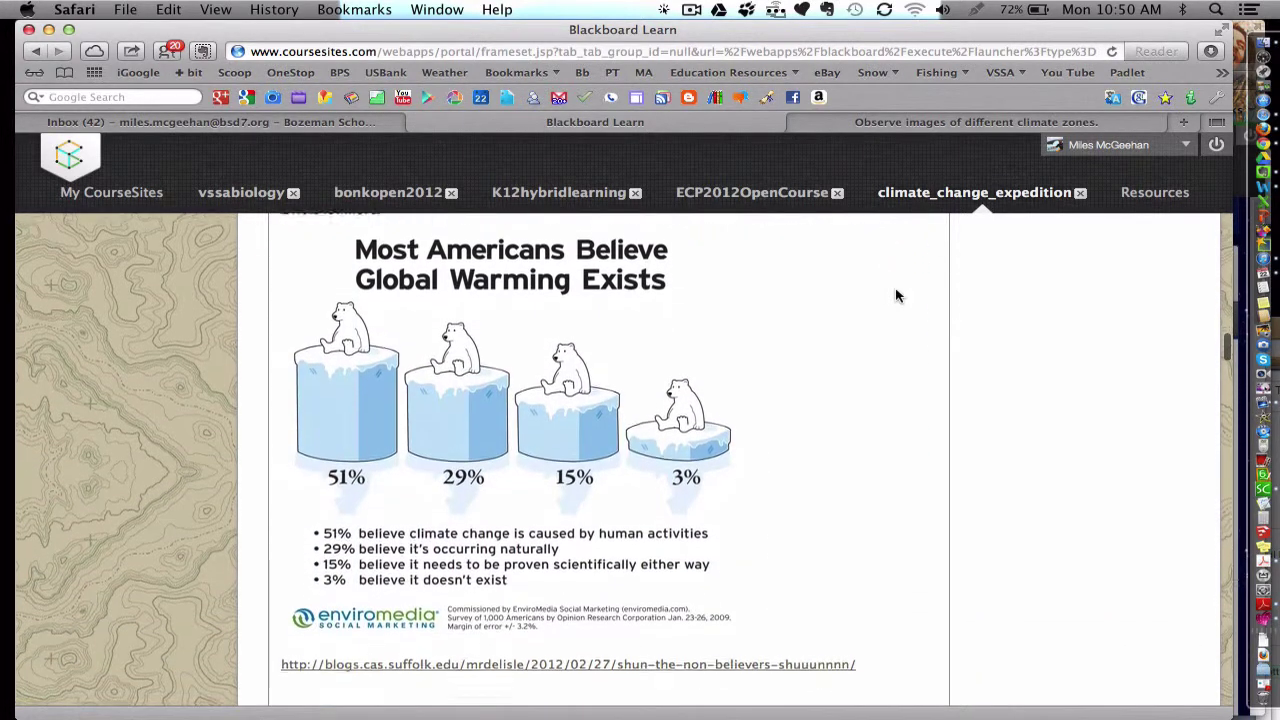
pyautogui.scroll(-4, 895, 293)
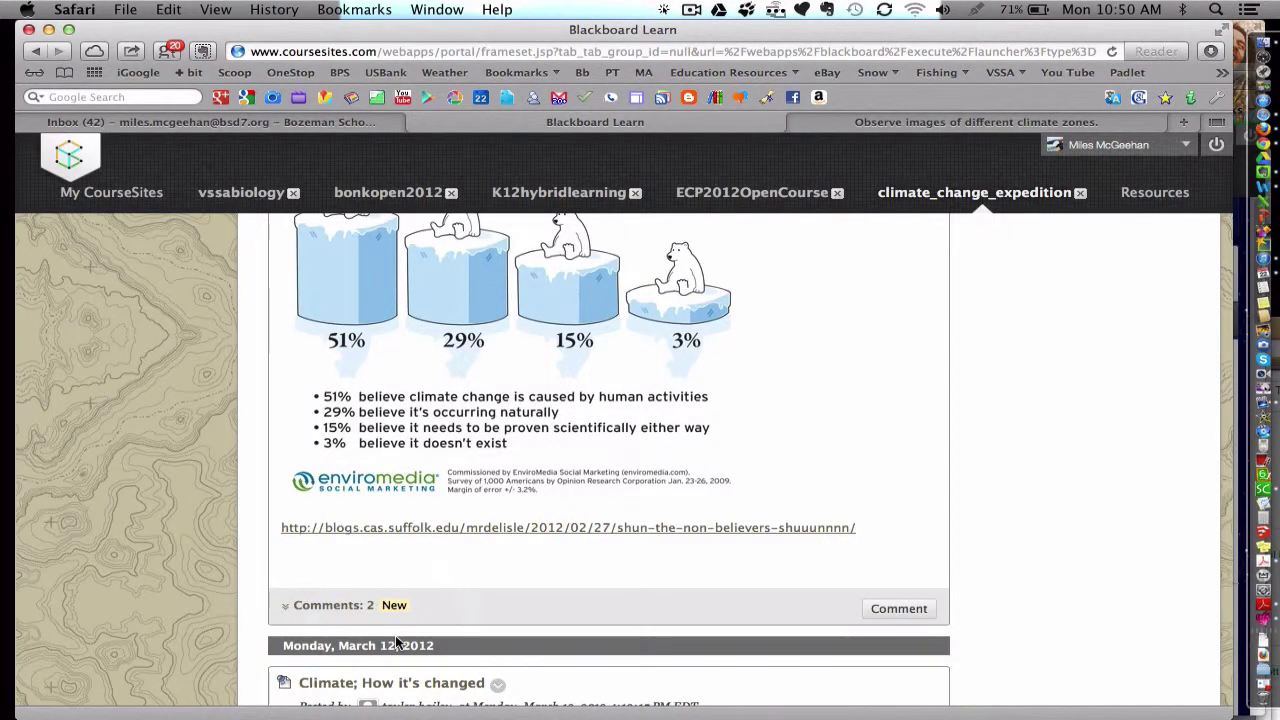
pyautogui.scroll(5, 405, 609)
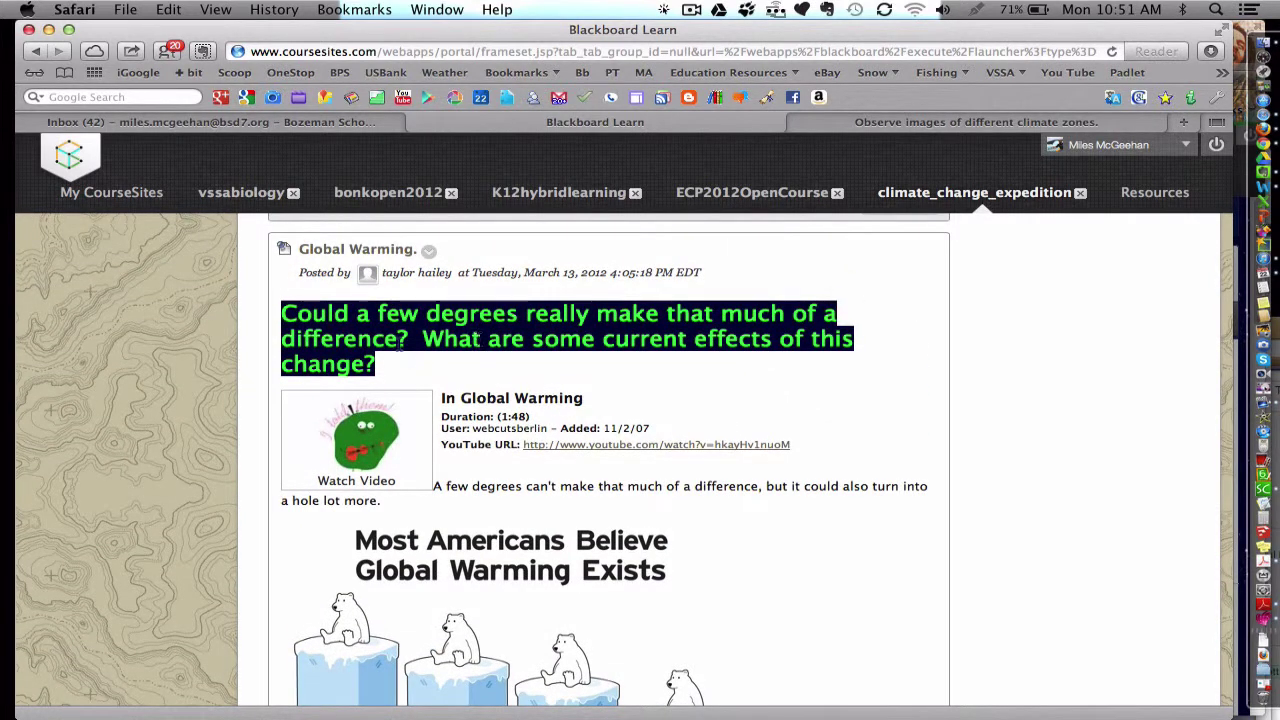